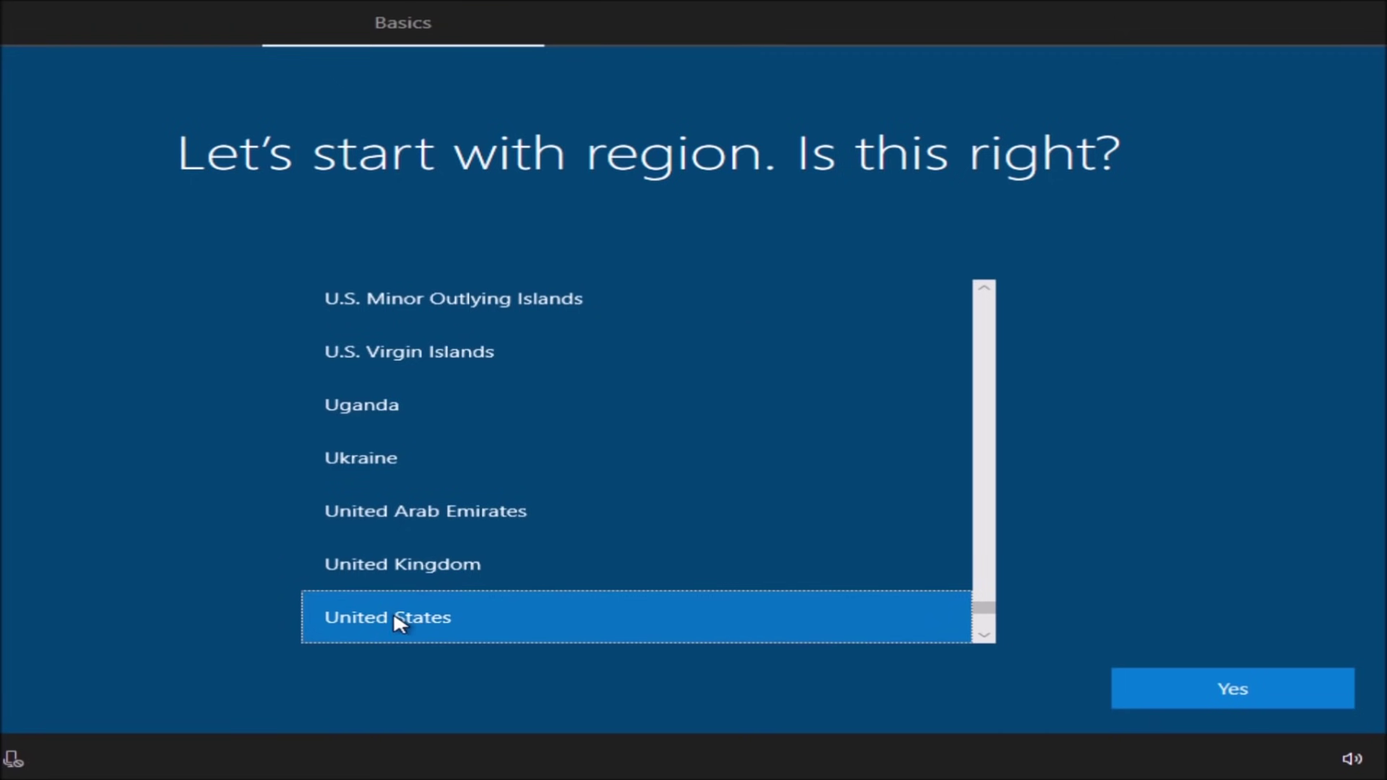
Confirm United States as the region
{"action": "left_click", "coordinate": [1282, 683]}
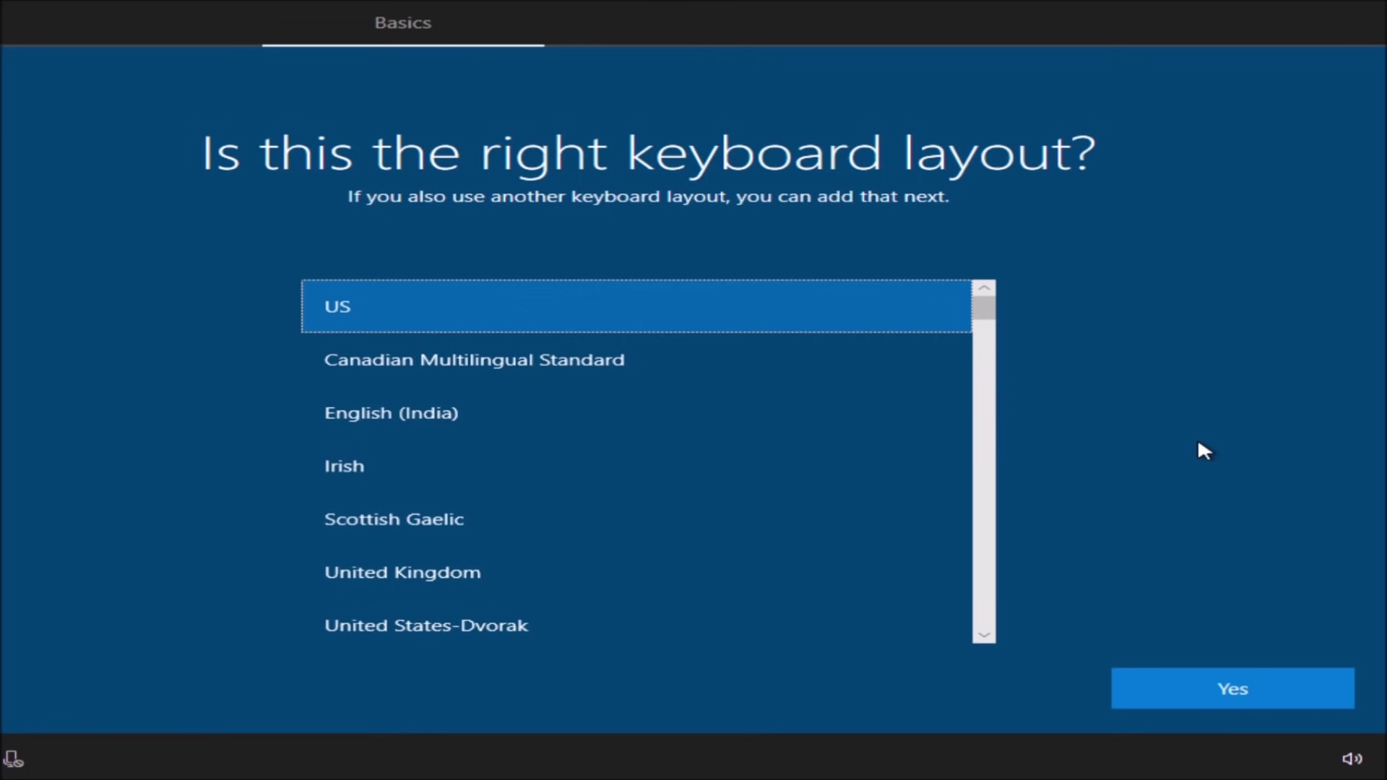
Accept the US keyboard layout, browse the second-layout list, then skip adding one
{"action": "left_click", "coordinate": [1256, 685]}
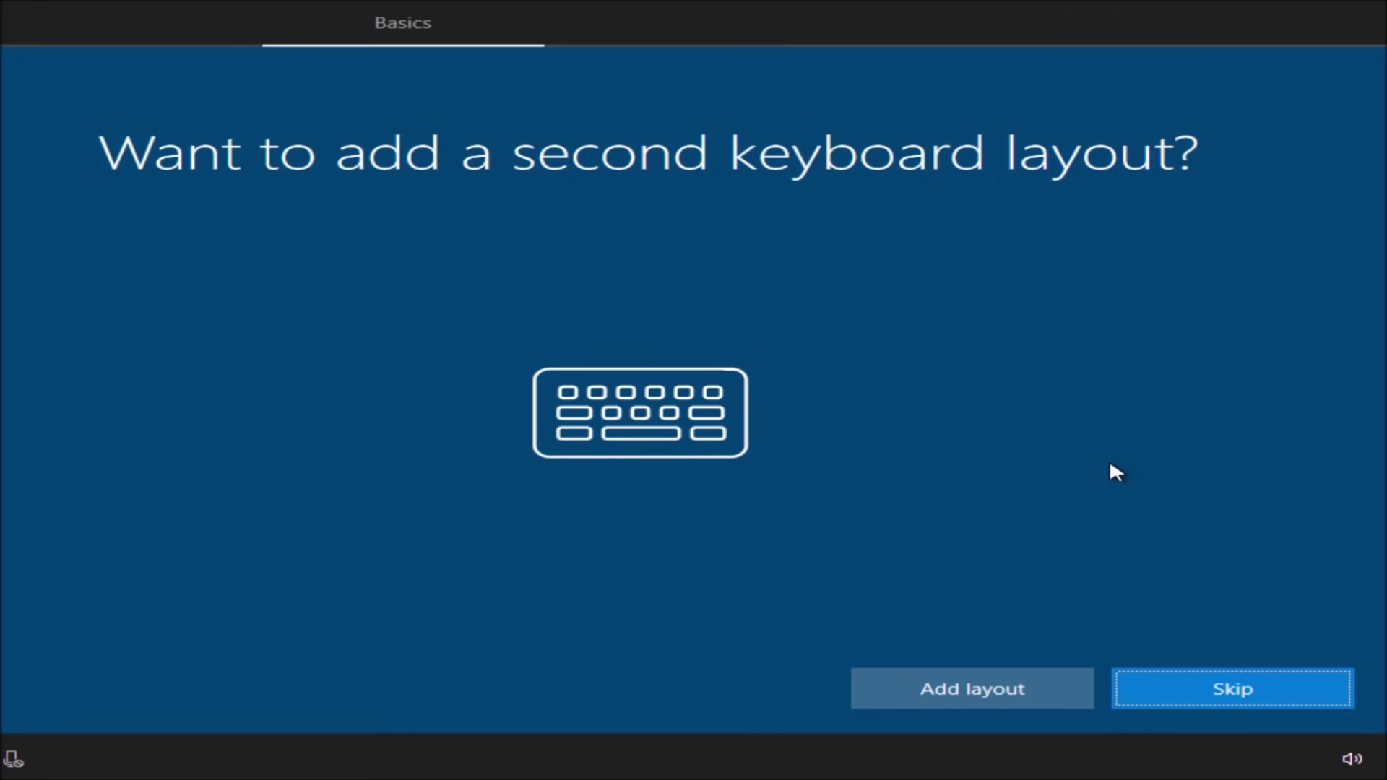
{"action": "left_click", "coordinate": [1026, 685]}
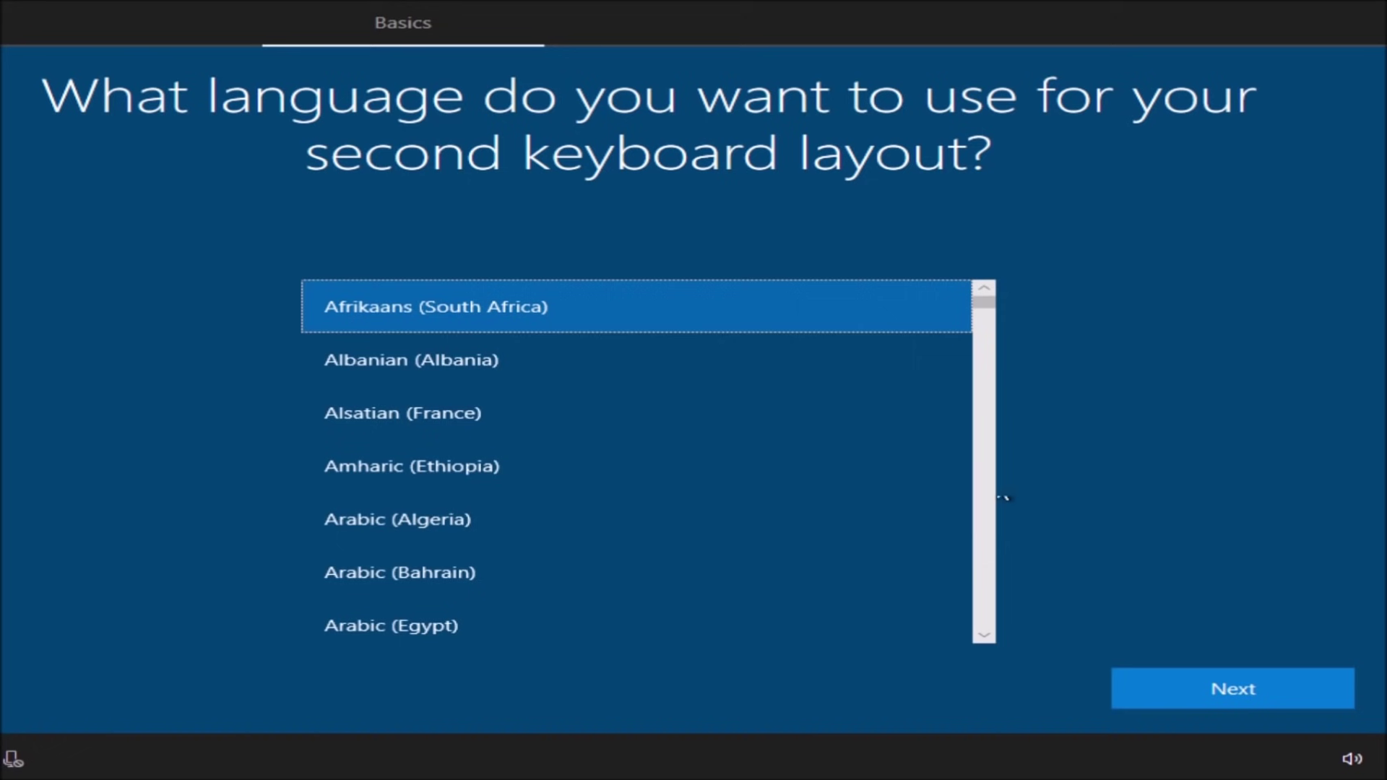
{"action": "scroll", "coordinate": [826, 431], "scroll_direction": "down", "scroll_amount": 6}
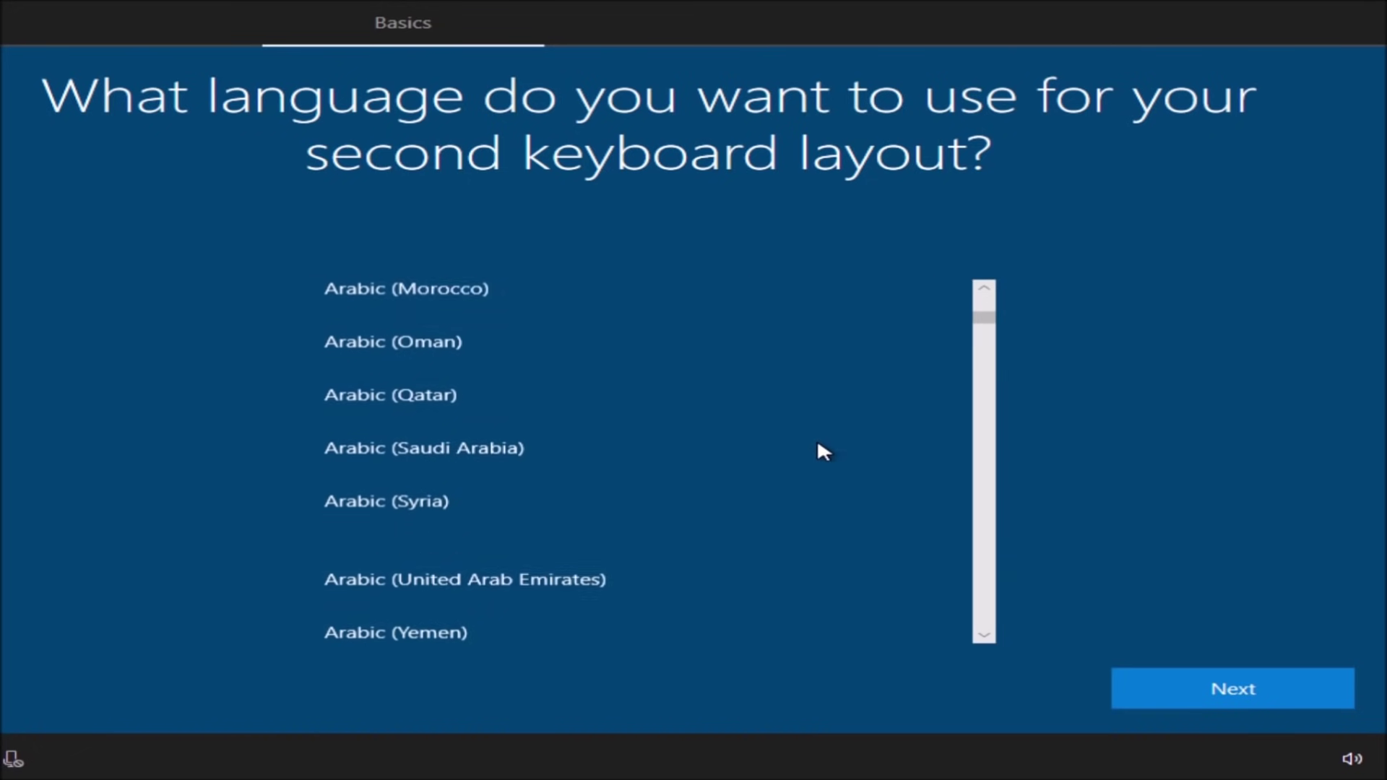
{"action": "scroll", "coordinate": [817, 434], "scroll_direction": "down", "scroll_amount": 3}
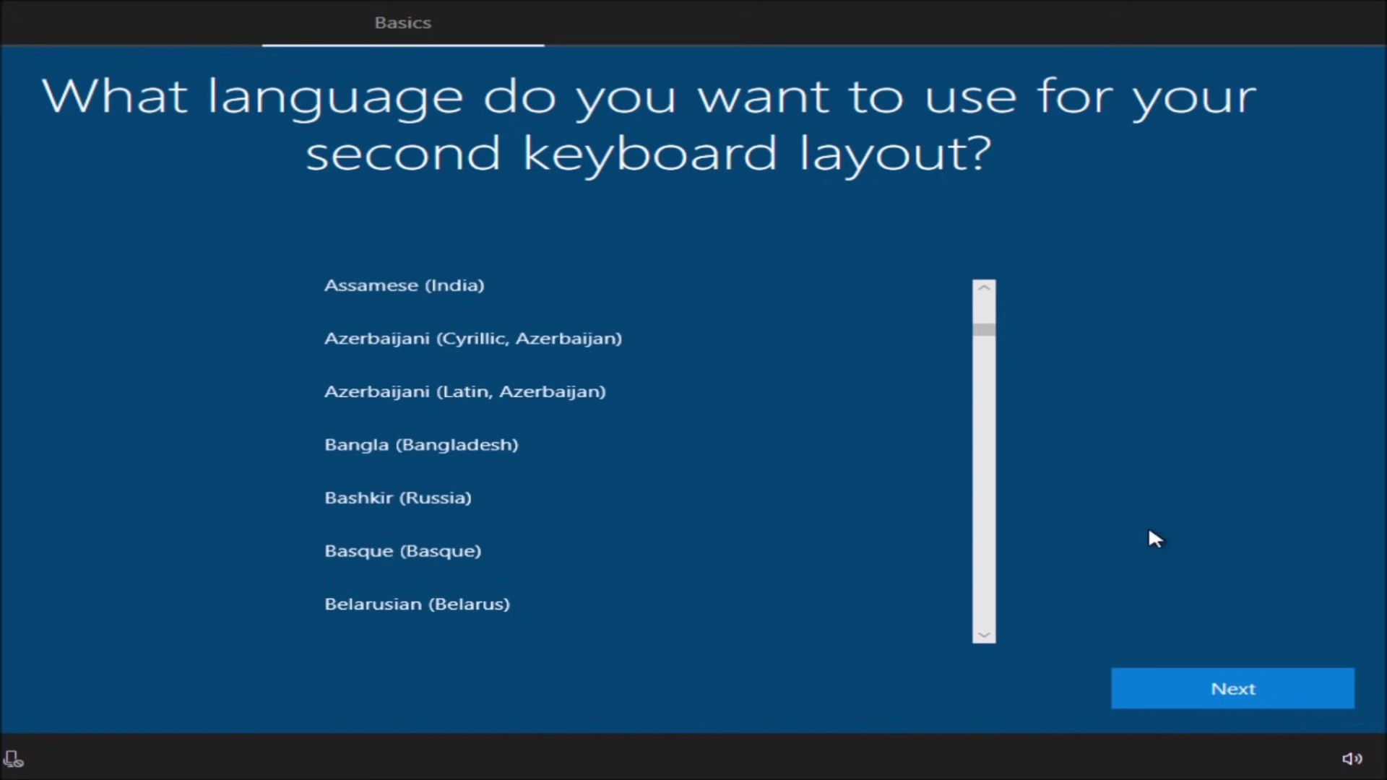
{"action": "scroll", "coordinate": [833, 462], "scroll_direction": "up", "scroll_amount": 8}
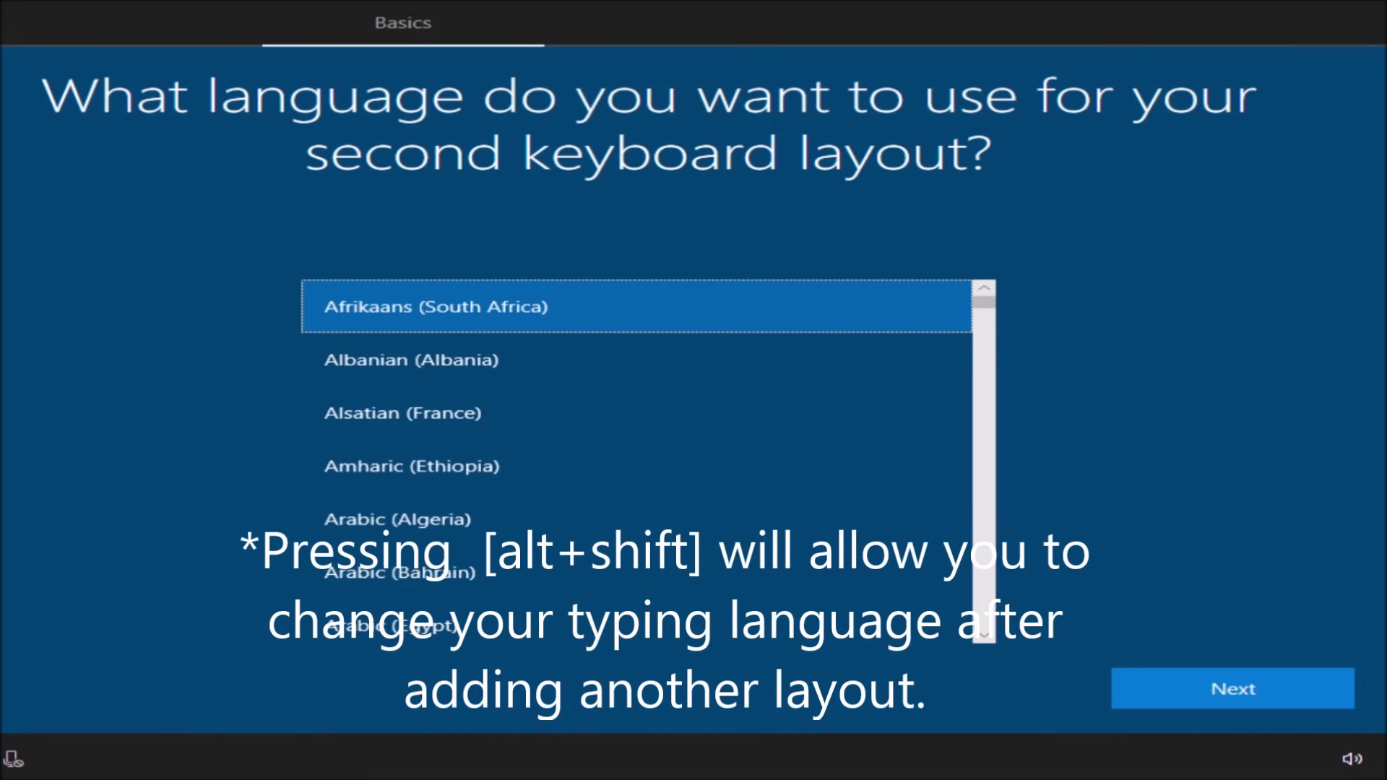
{"action": "key", "text": "Return"}
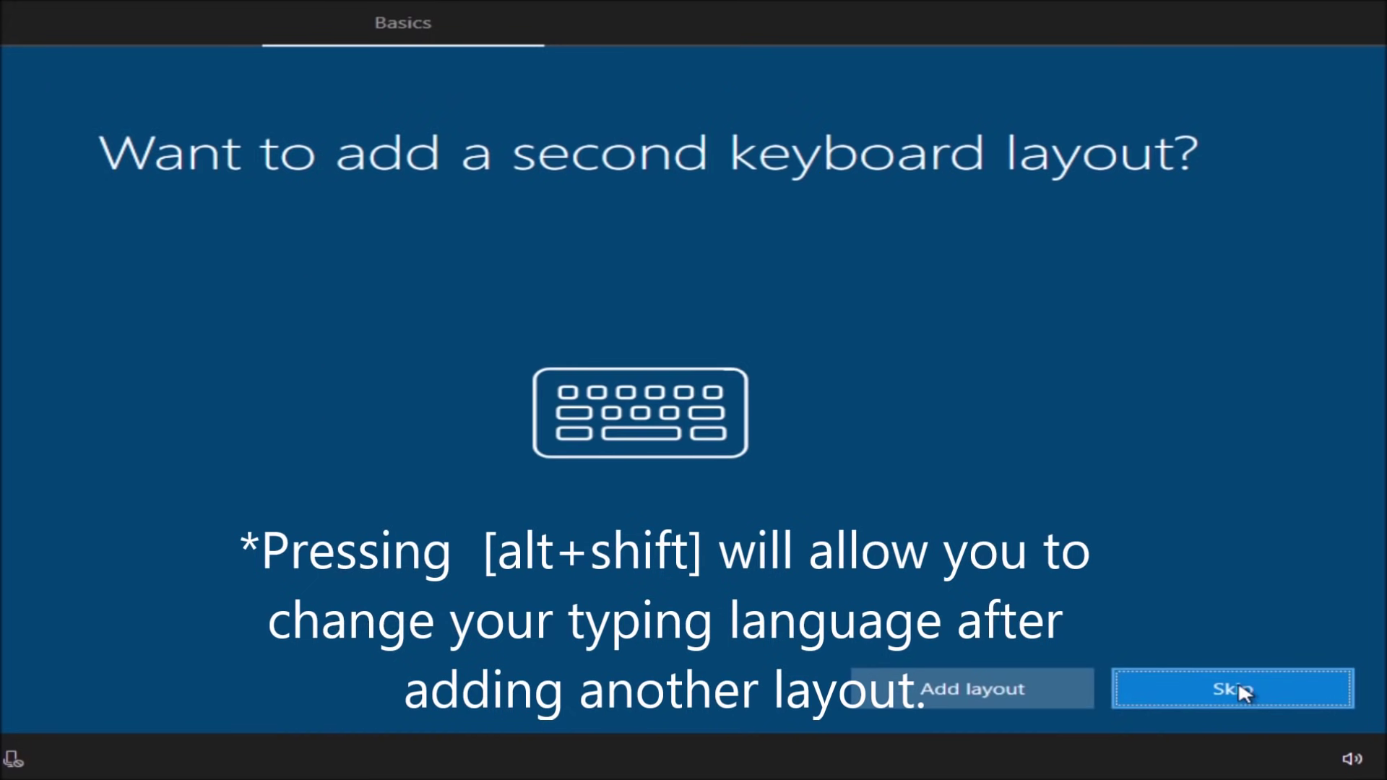
{"action": "left_click", "coordinate": [1238, 680]}
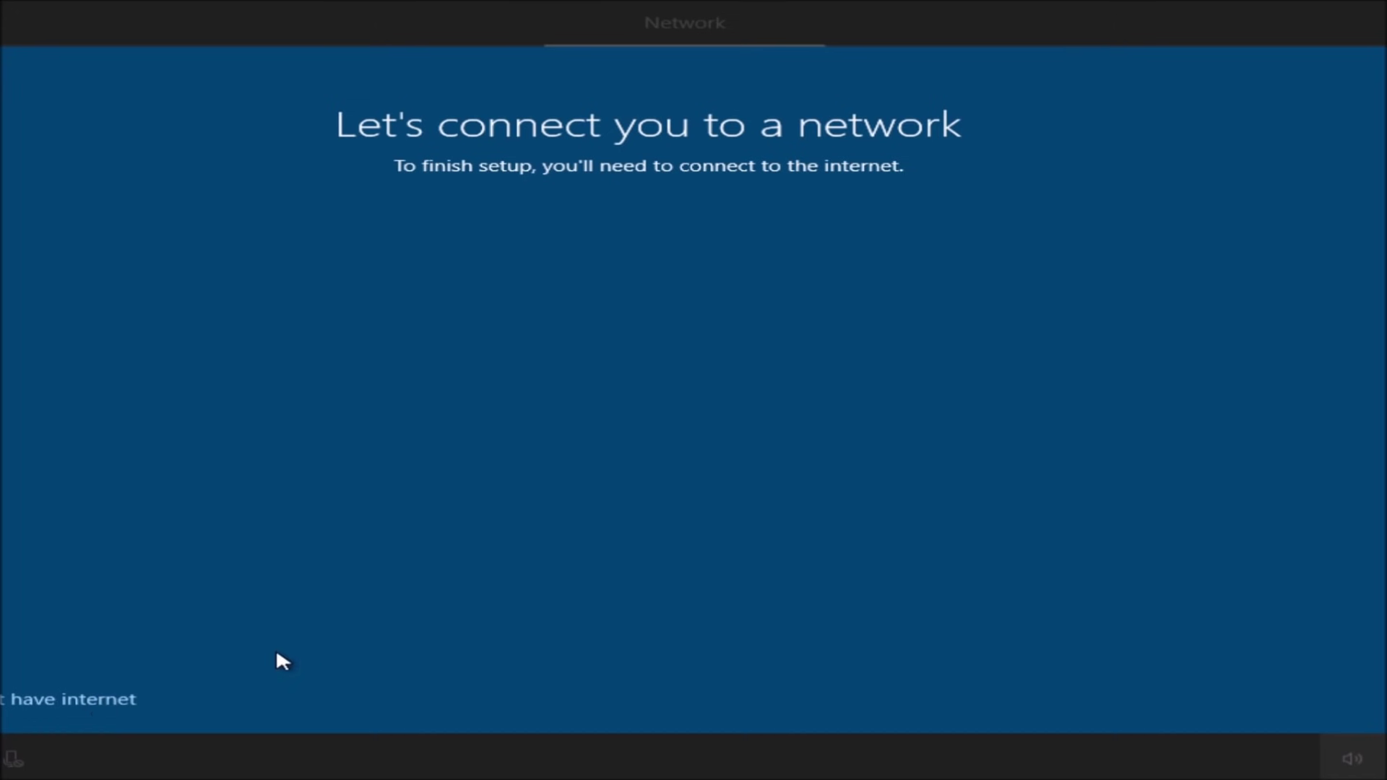
Continue setup with 'I don't have internet'
{"action": "left_click", "coordinate": [42, 700]}
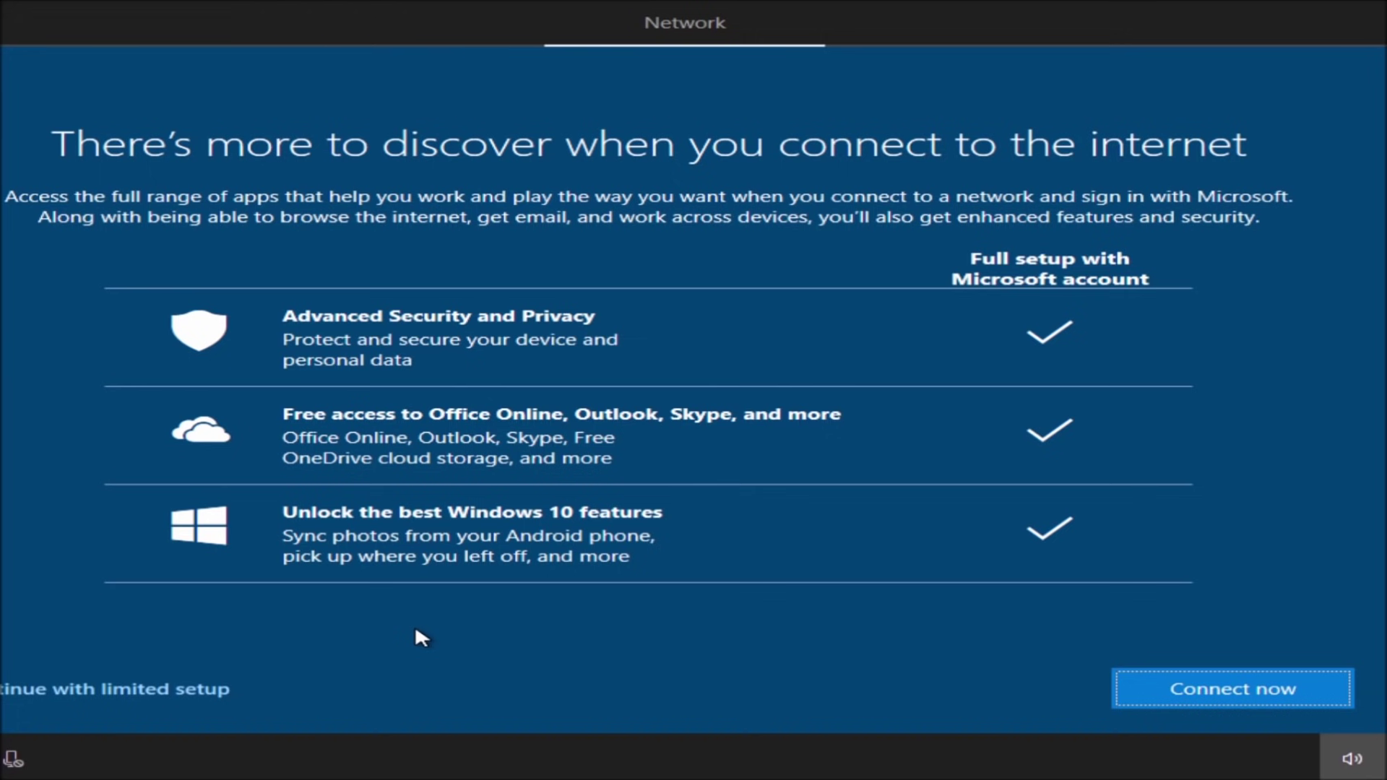
Continue with limited setup and enter 'User' as the account name
{"action": "key", "text": "Return"}
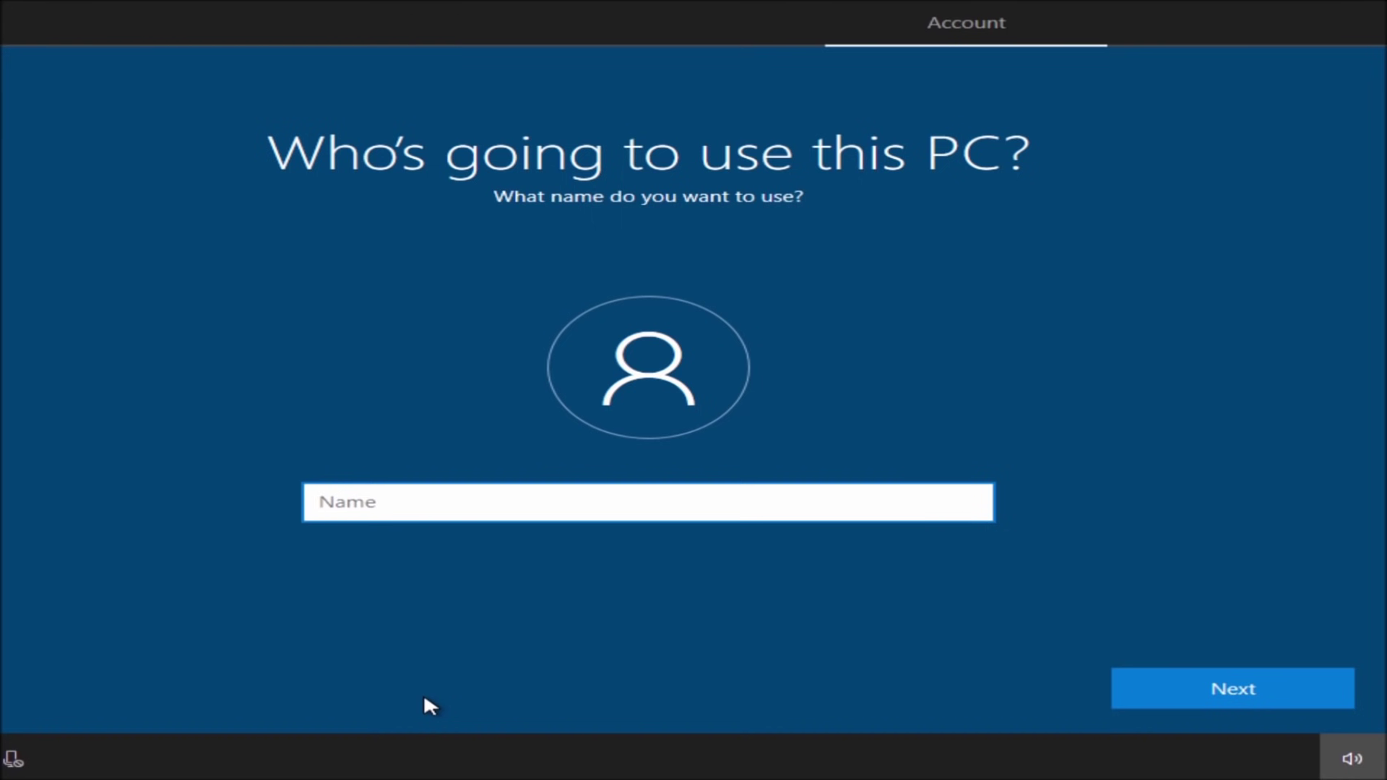
{"action": "type", "text": "User"}
Create the local account 'User' with a blank password and decline activity history
{"action": "left_click", "coordinate": [1228, 697]}
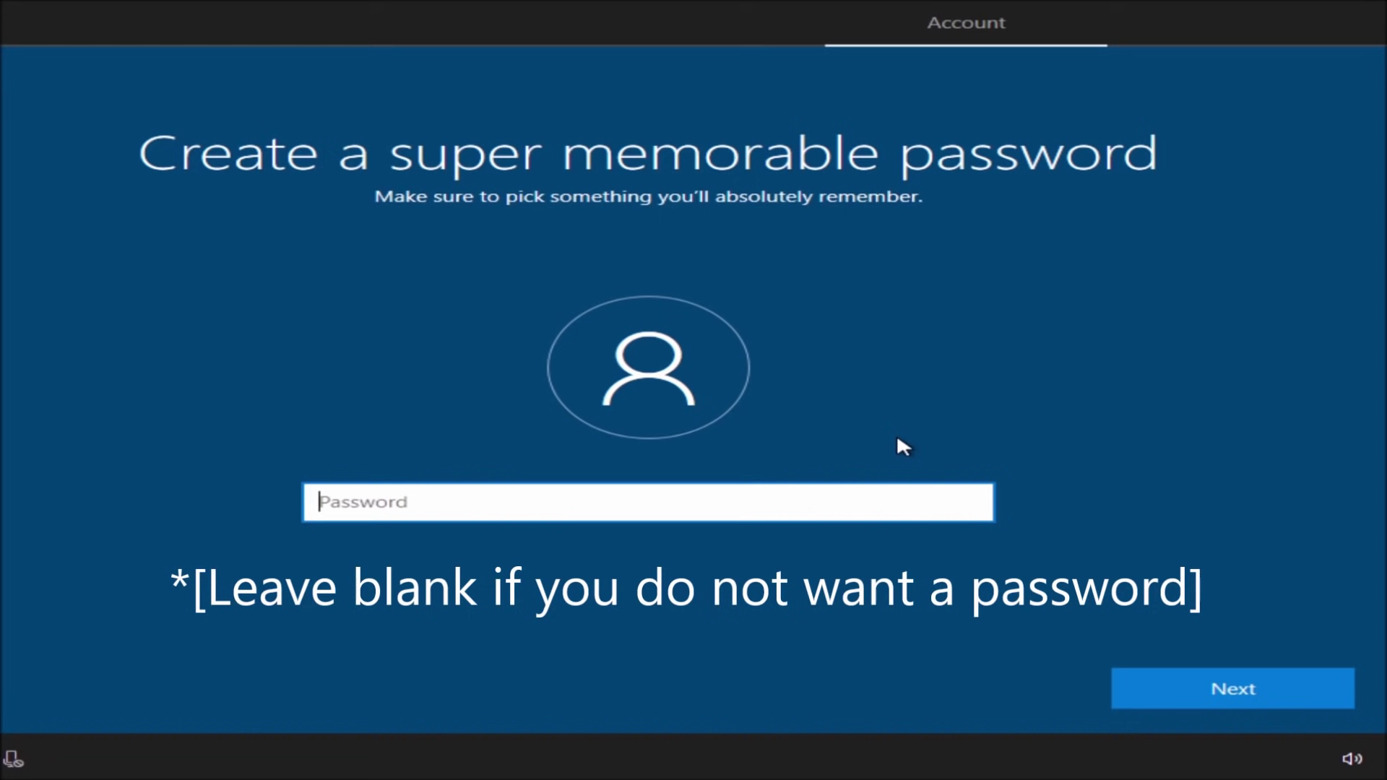
{"action": "left_click", "coordinate": [1234, 689]}
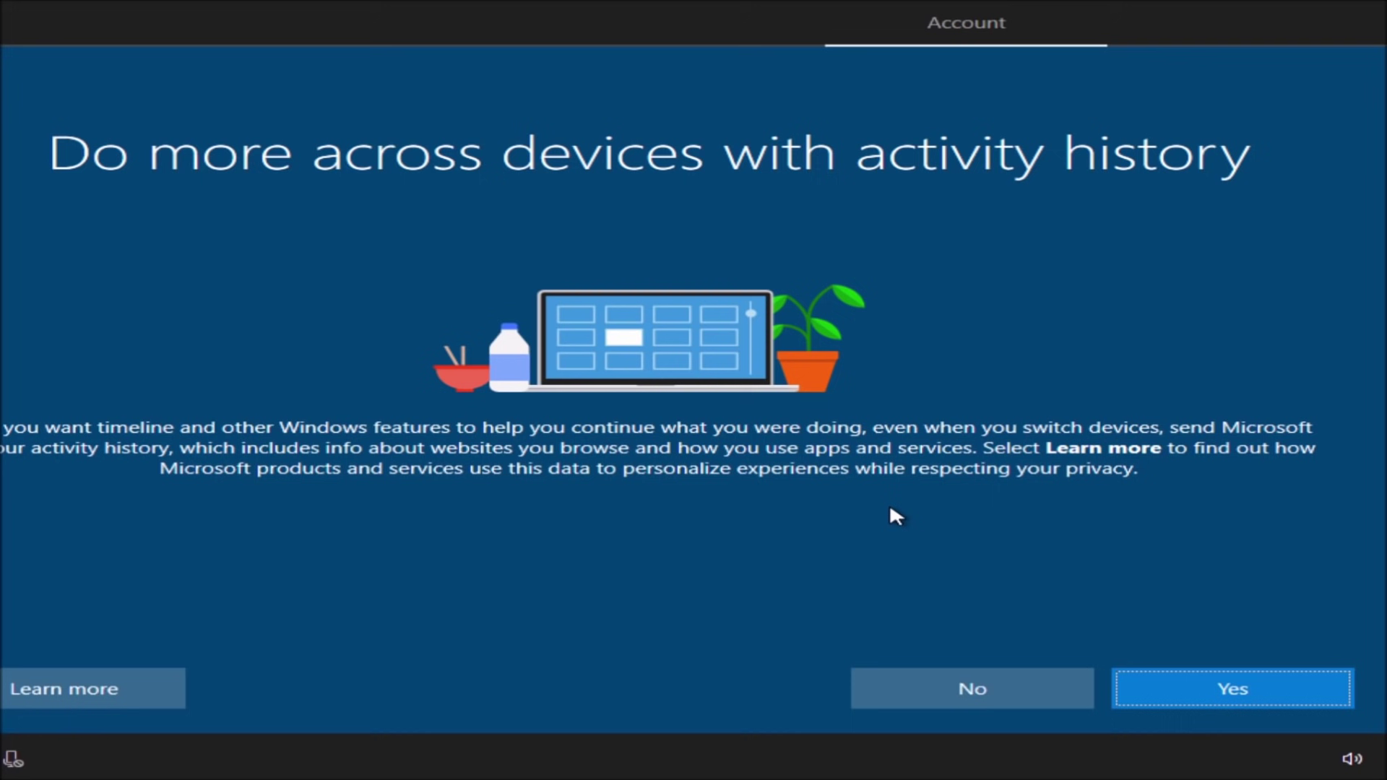
{"action": "left_click", "coordinate": [969, 695]}
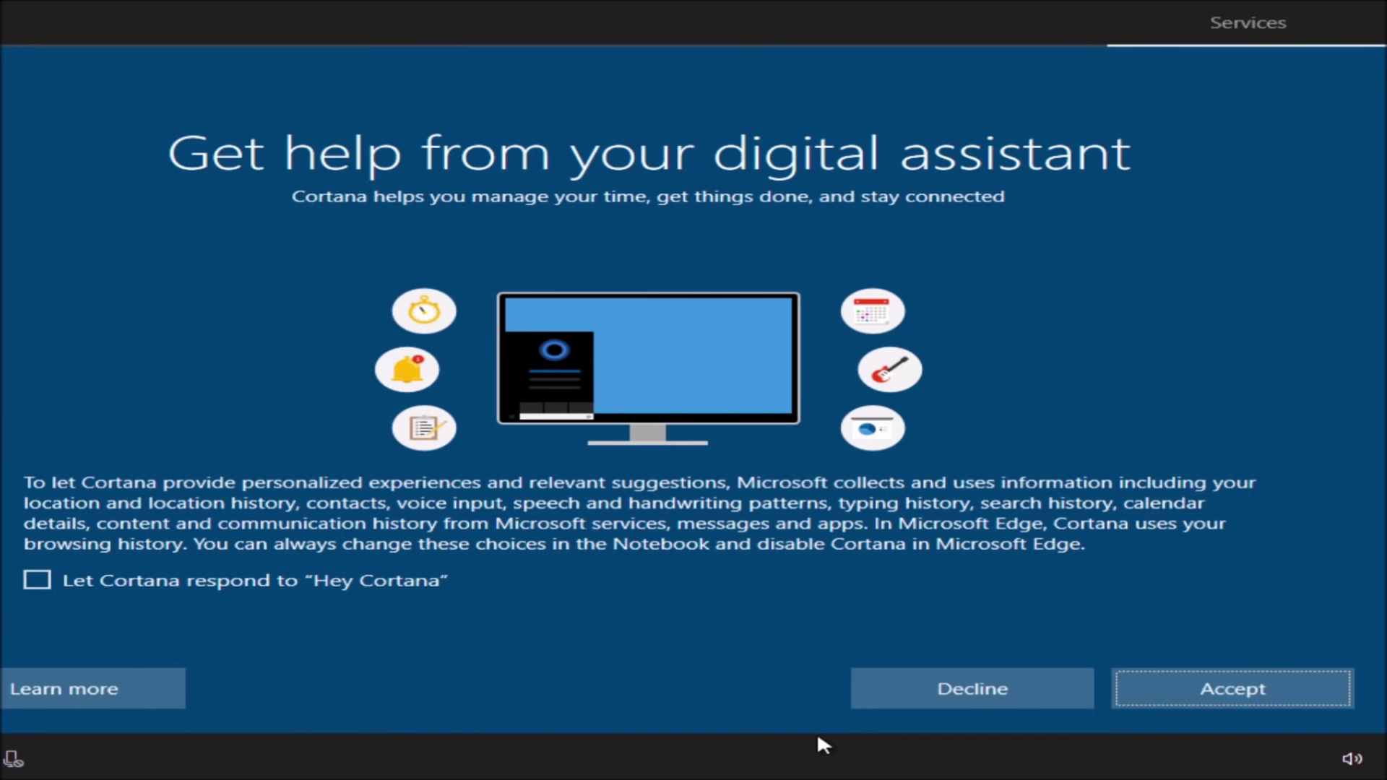
Decline the Cortana digital assistant
{"action": "left_click", "coordinate": [983, 688]}
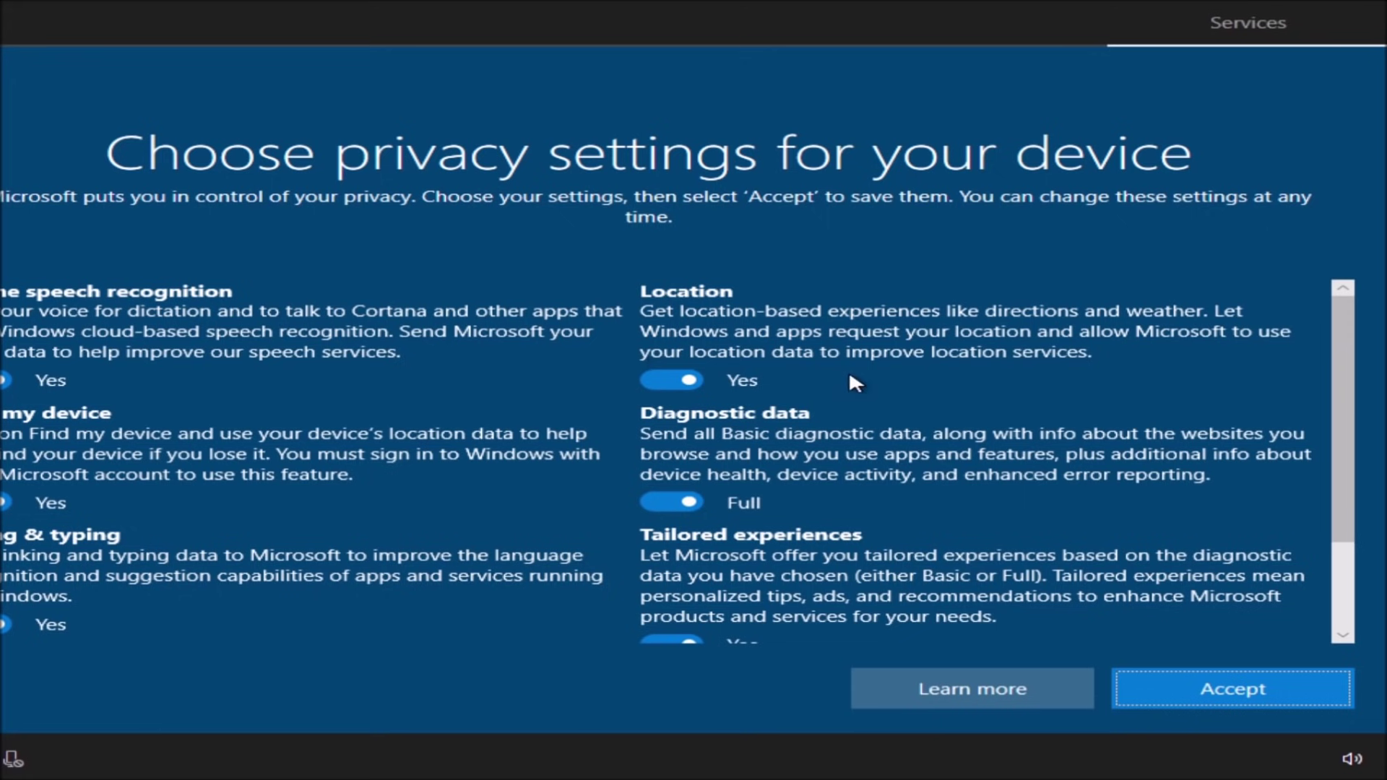
Set Online speech recognition and Find my device to No
{"action": "scroll", "coordinate": [517, 427], "scroll_direction": "down", "scroll_amount": 2}
{"action": "scroll", "coordinate": [217, 347], "scroll_direction": "up", "scroll_amount": 2}
{"action": "left_click", "coordinate": [5, 380]}
{"action": "left_click", "coordinate": [19, 536]}
{"action": "scroll", "coordinate": [133, 527], "scroll_direction": "down", "scroll_amount": 2}
{"action": "scroll", "coordinate": [133, 530], "scroll_direction": "up", "scroll_amount": 1}
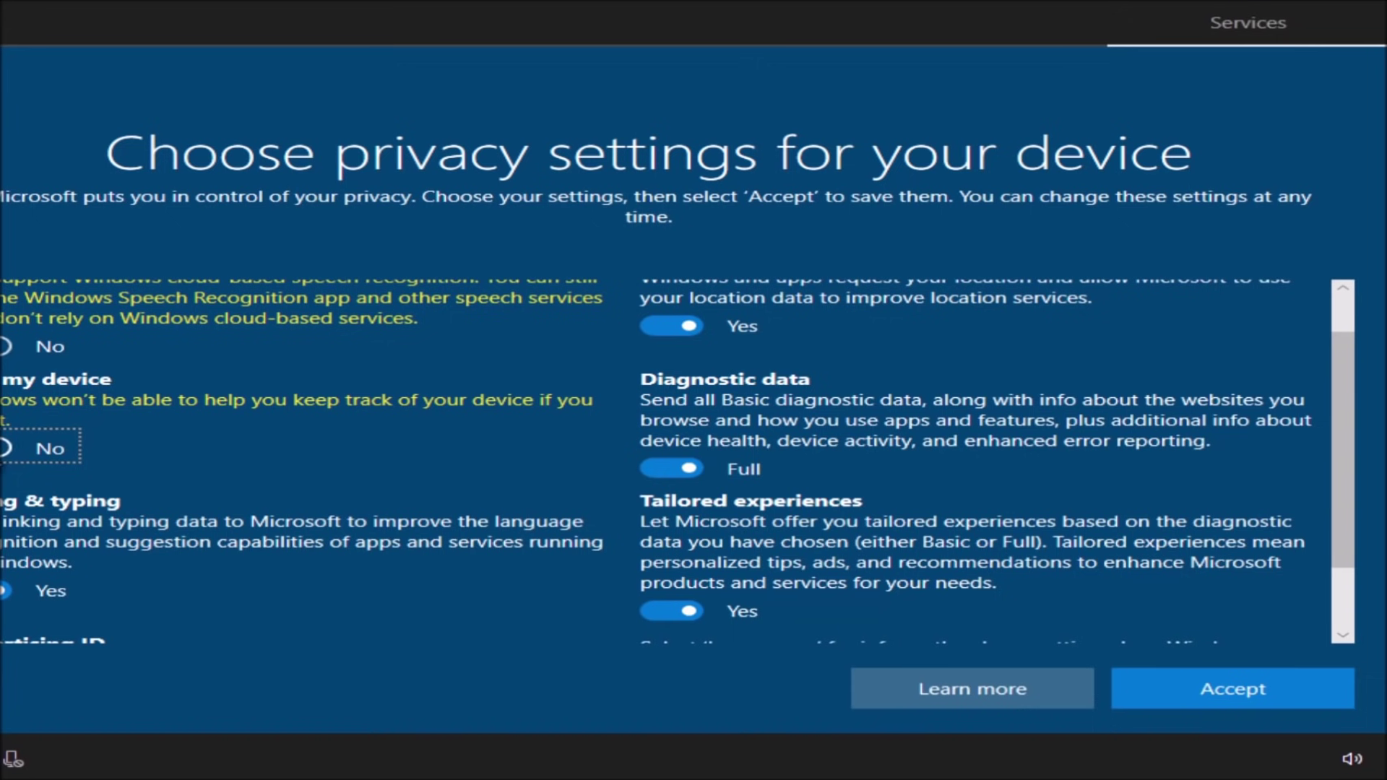
{"action": "key", "text": "space"}
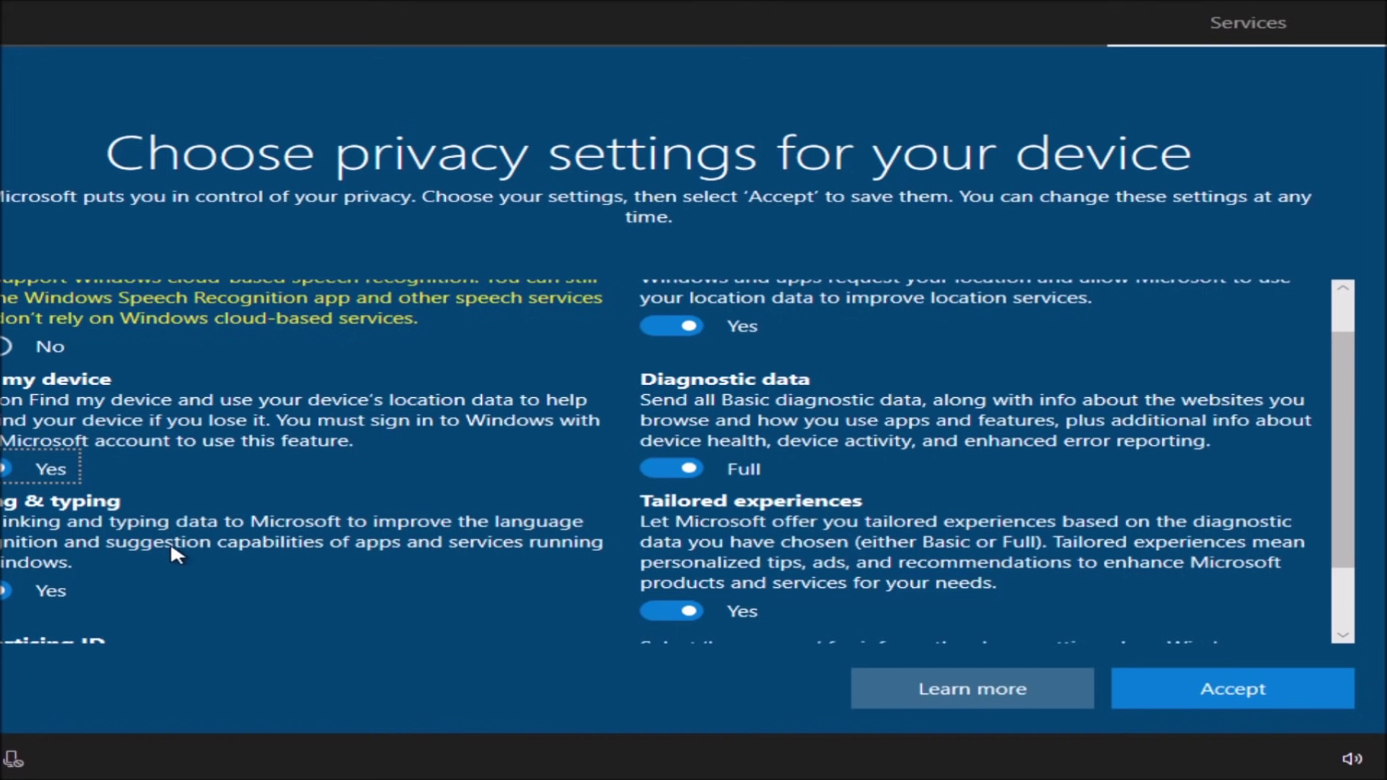
{"action": "scroll", "coordinate": [248, 532], "scroll_direction": "up", "scroll_amount": 1}
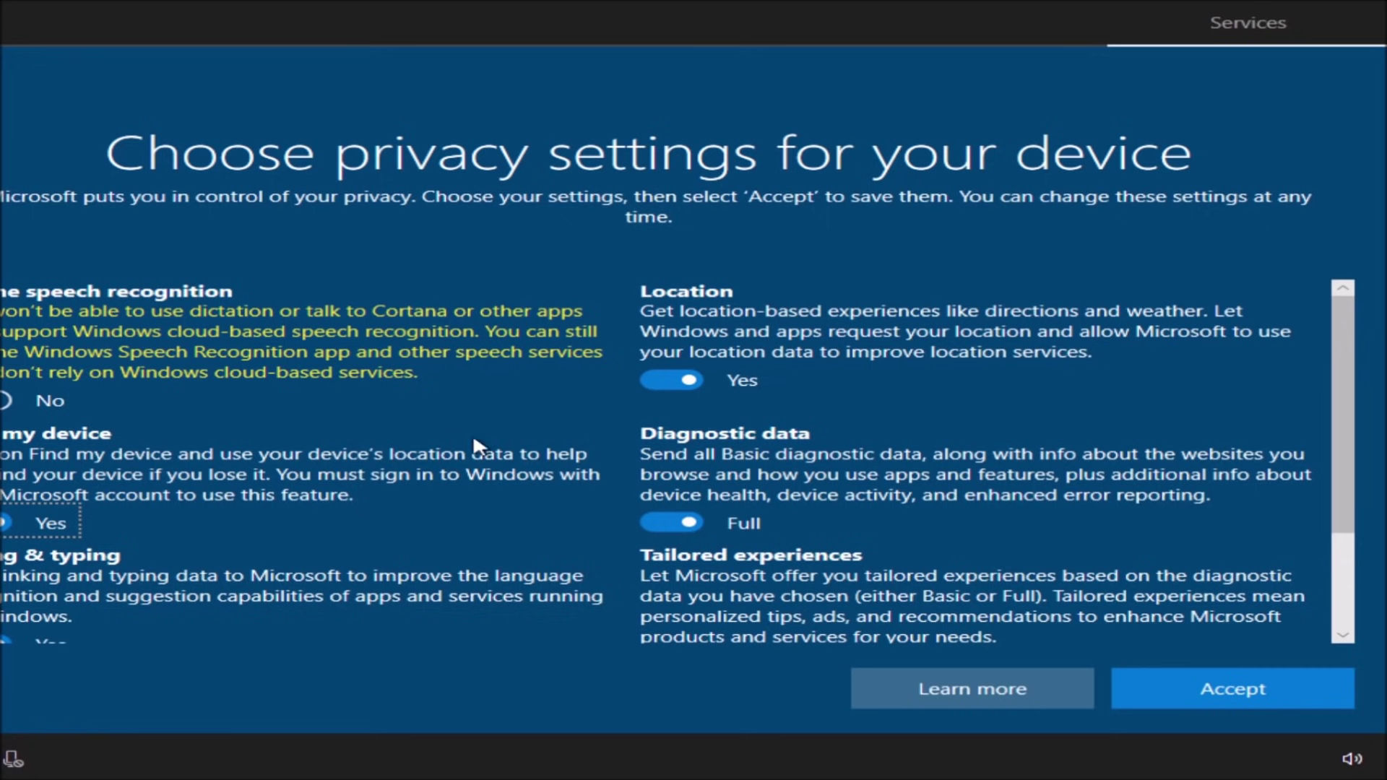
{"action": "scroll", "coordinate": [375, 463], "scroll_direction": "down", "scroll_amount": 2}
{"action": "scroll", "coordinate": [374, 463], "scroll_direction": "up", "scroll_amount": 2}
{"action": "scroll", "coordinate": [107, 493], "scroll_direction": "down", "scroll_amount": 2}
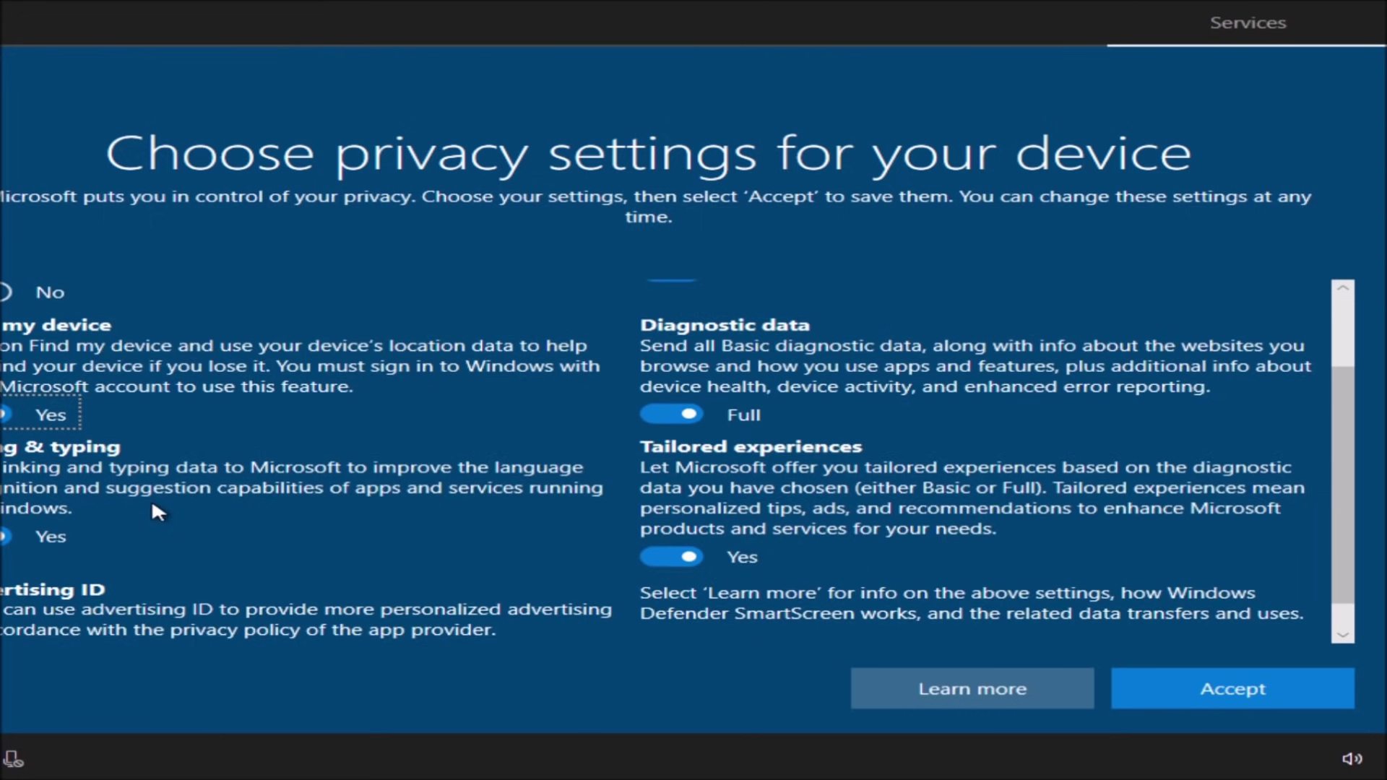
{"action": "scroll", "coordinate": [174, 517], "scroll_direction": "up", "scroll_amount": 2}
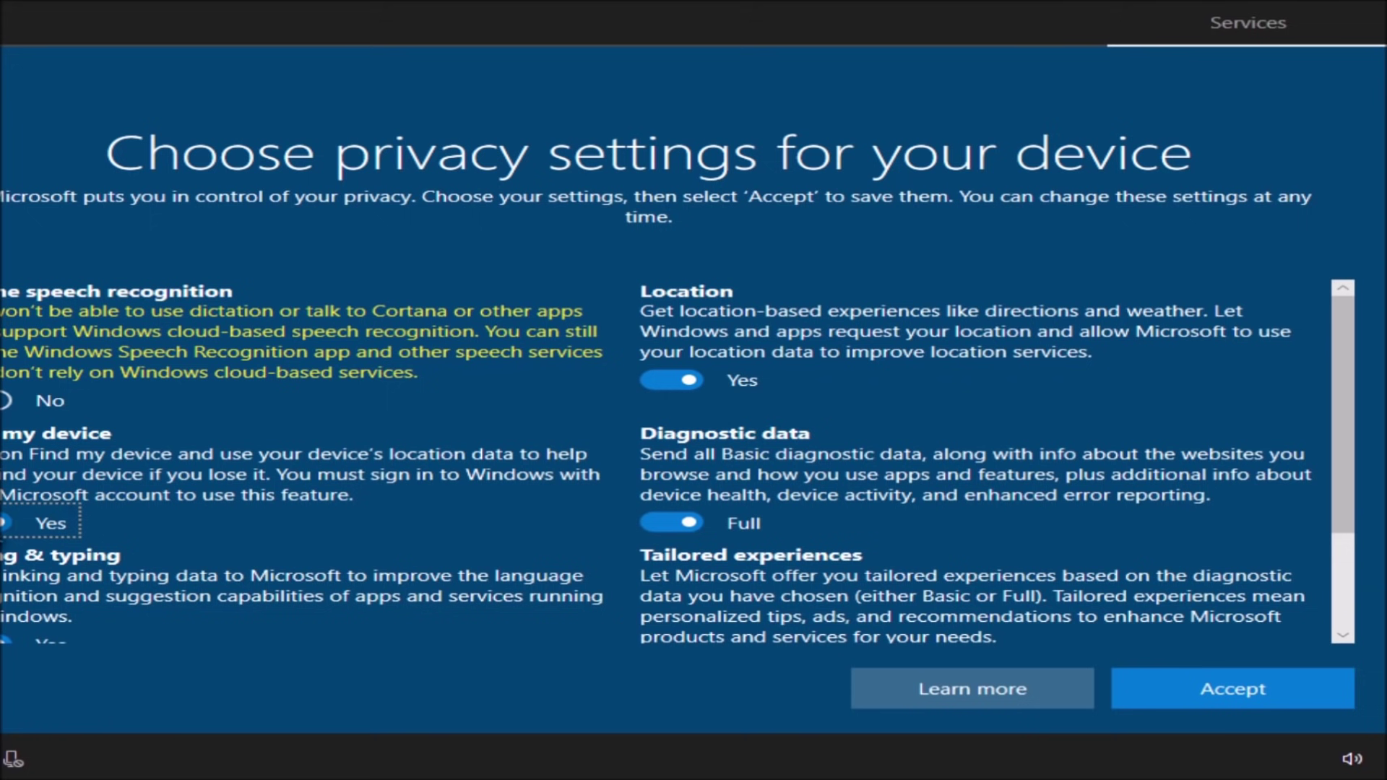
{"action": "key", "text": "space"}
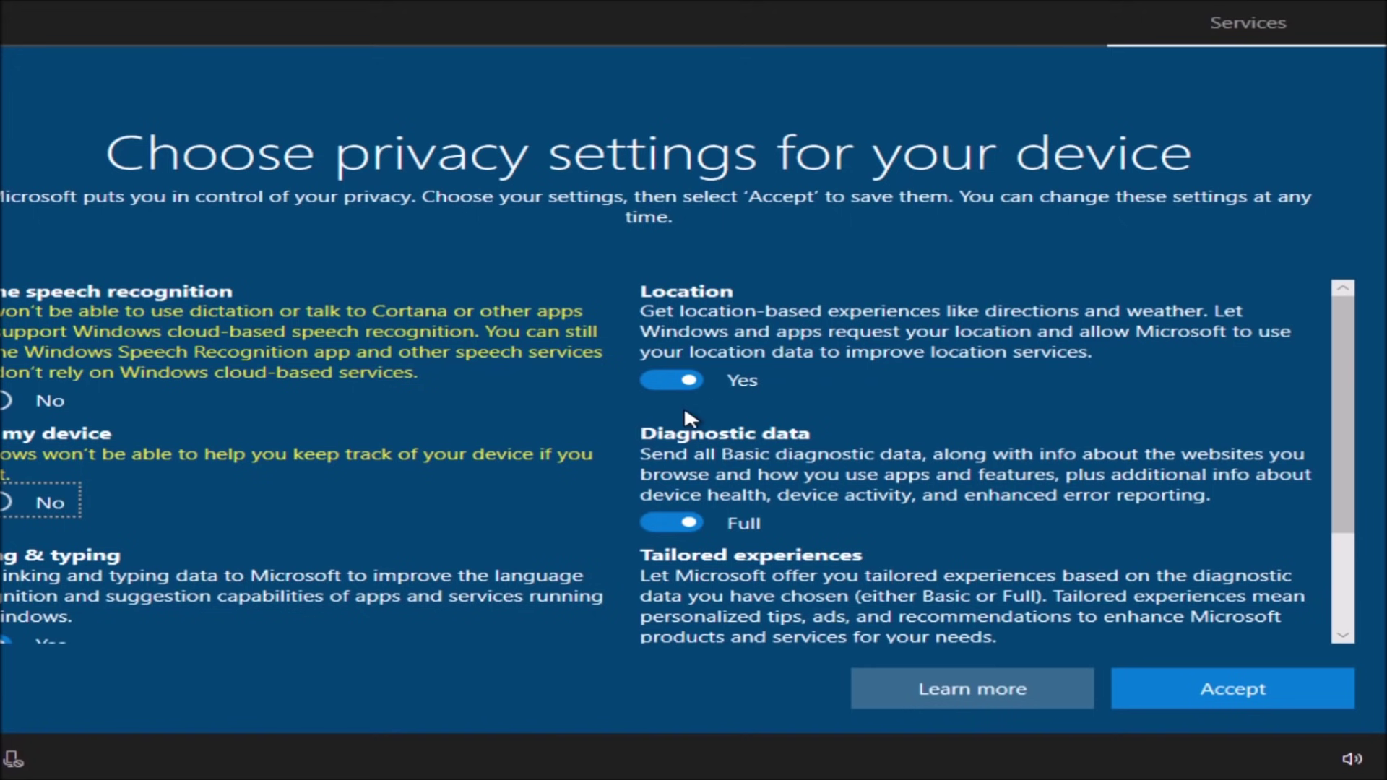
Turn off Location, Tailored experiences, Inking & typing and Advertising ID, set Diagnostic data to Basic, and accept
{"action": "left_click", "coordinate": [692, 389]}
{"action": "scroll", "coordinate": [697, 404], "scroll_direction": "down", "scroll_amount": 2}
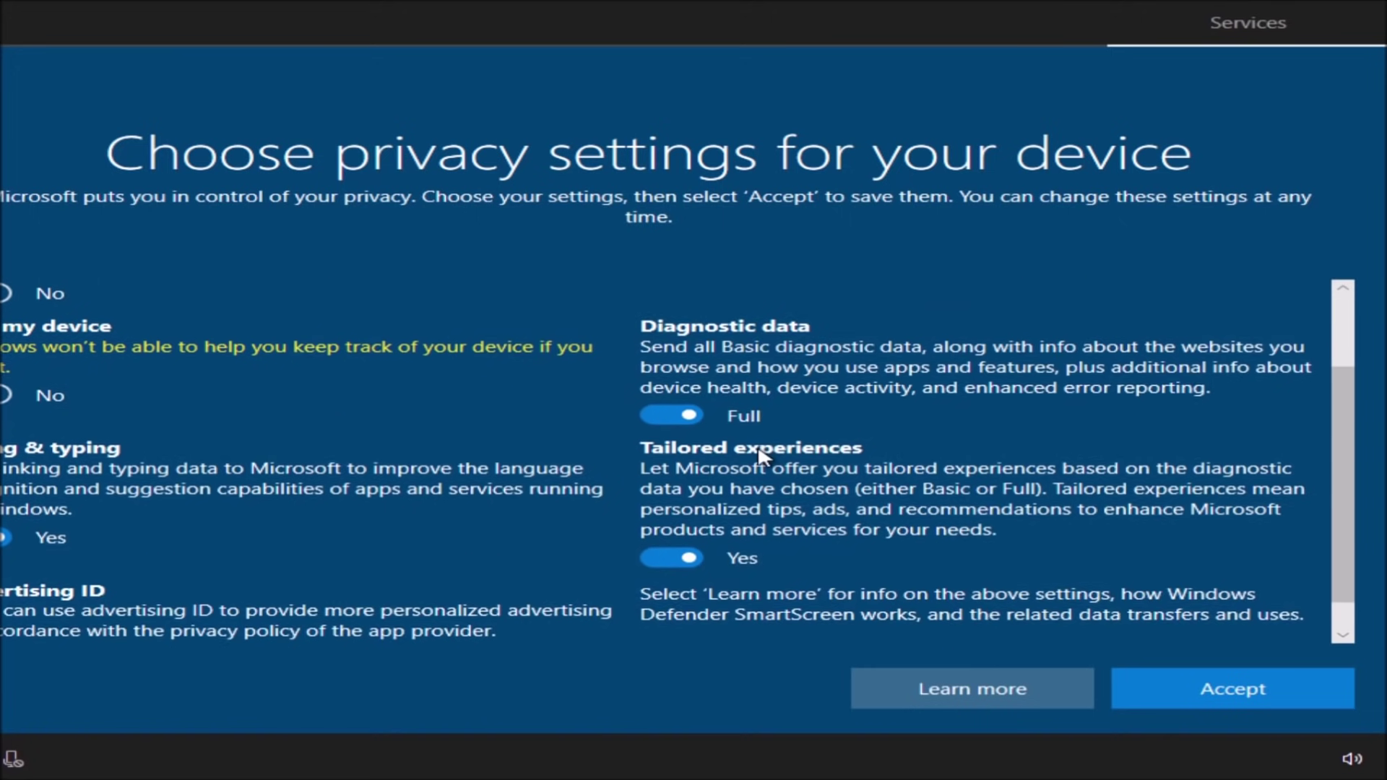
{"action": "left_click", "coordinate": [690, 414]}
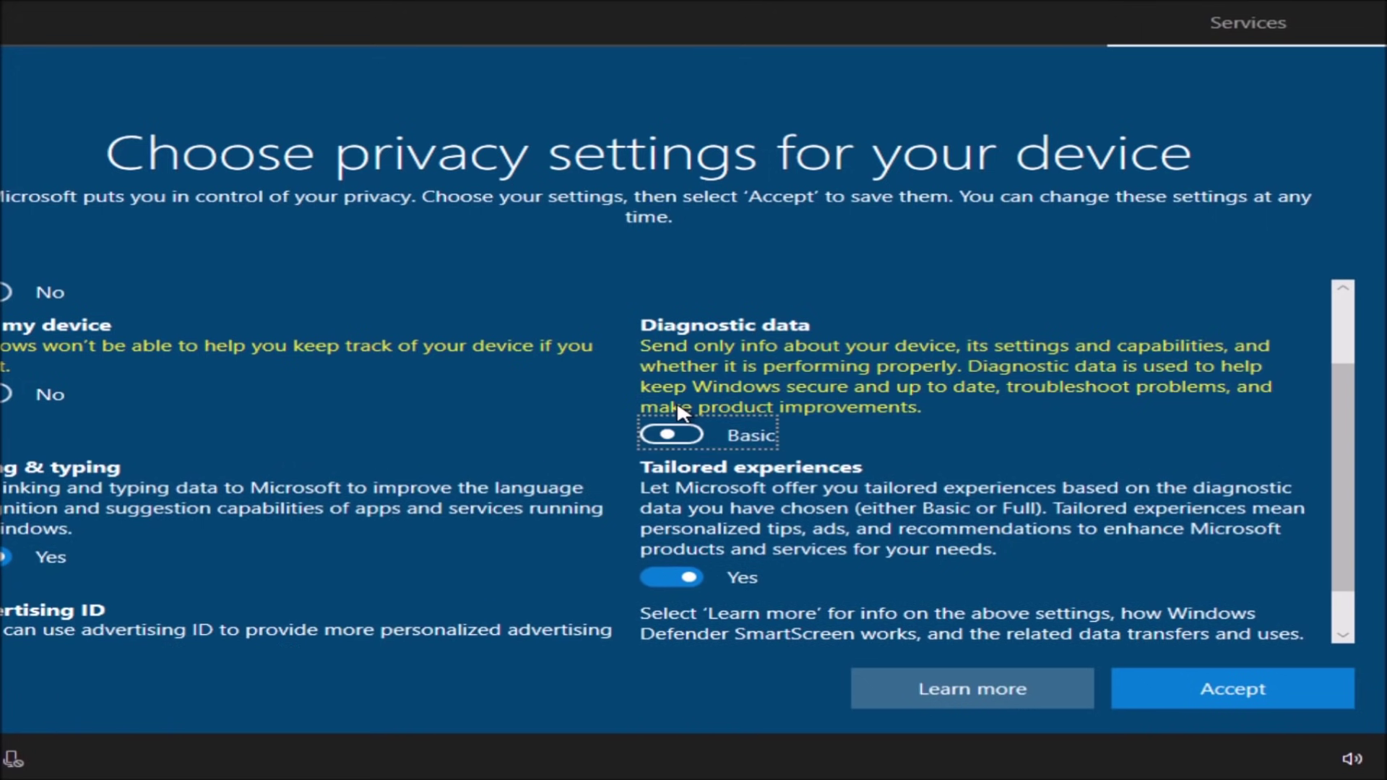
{"action": "scroll", "coordinate": [760, 414], "scroll_direction": "down", "scroll_amount": 1}
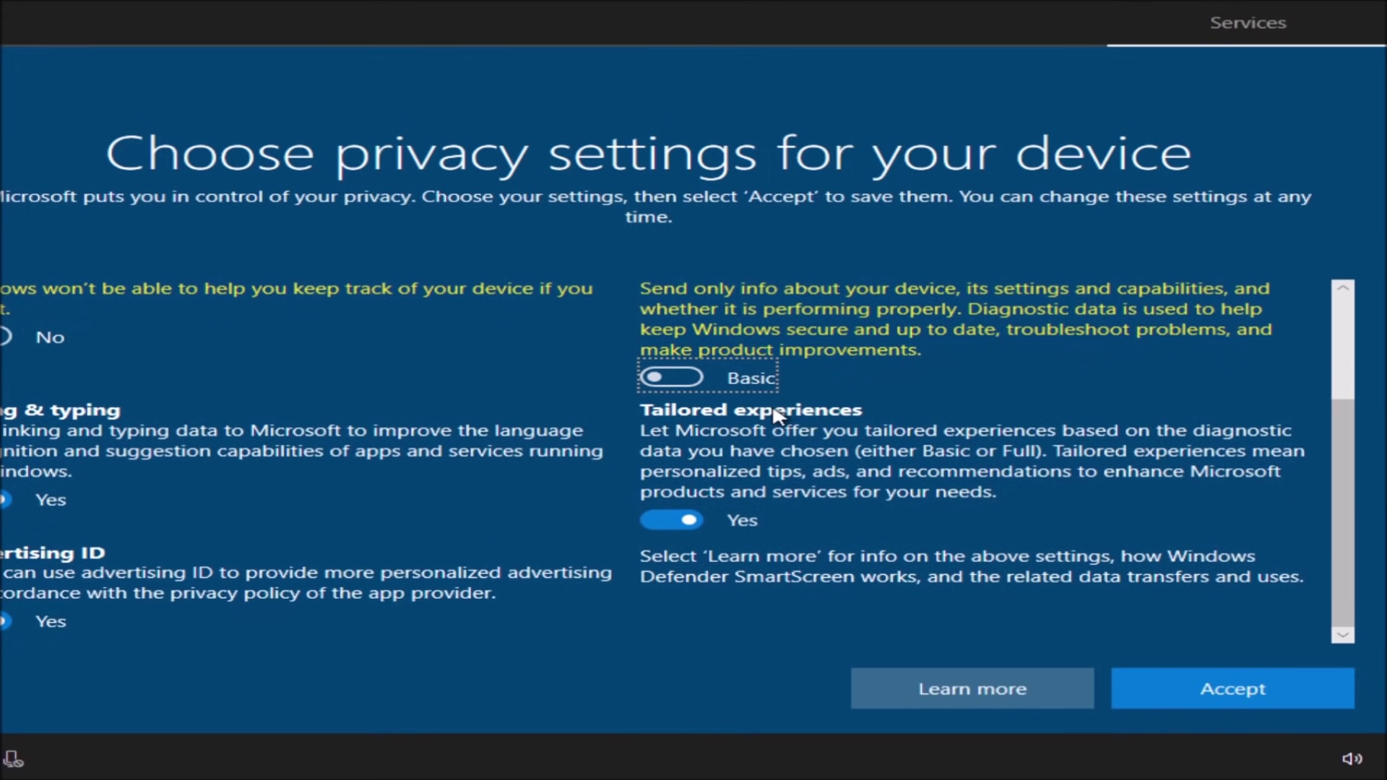
{"action": "left_click", "coordinate": [670, 519]}
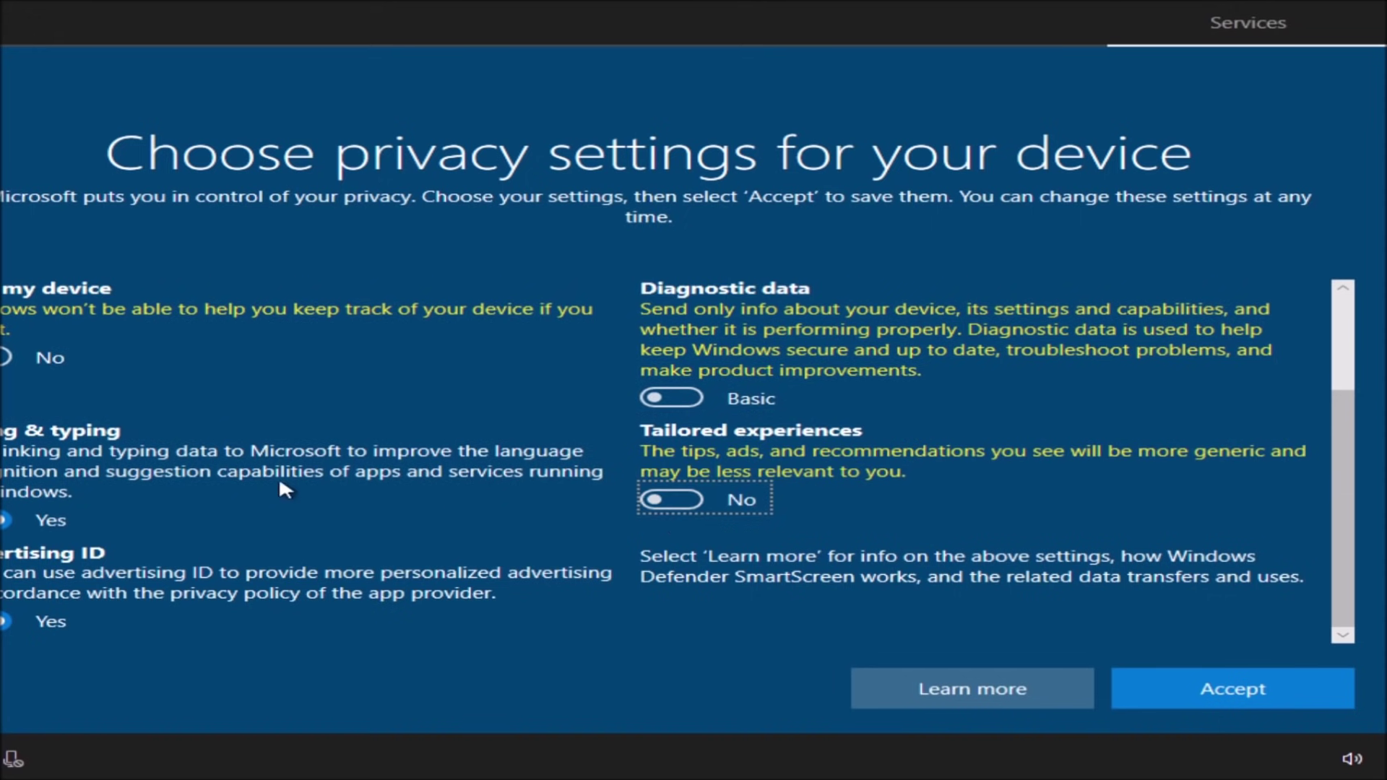
{"action": "left_click", "coordinate": [59, 531]}
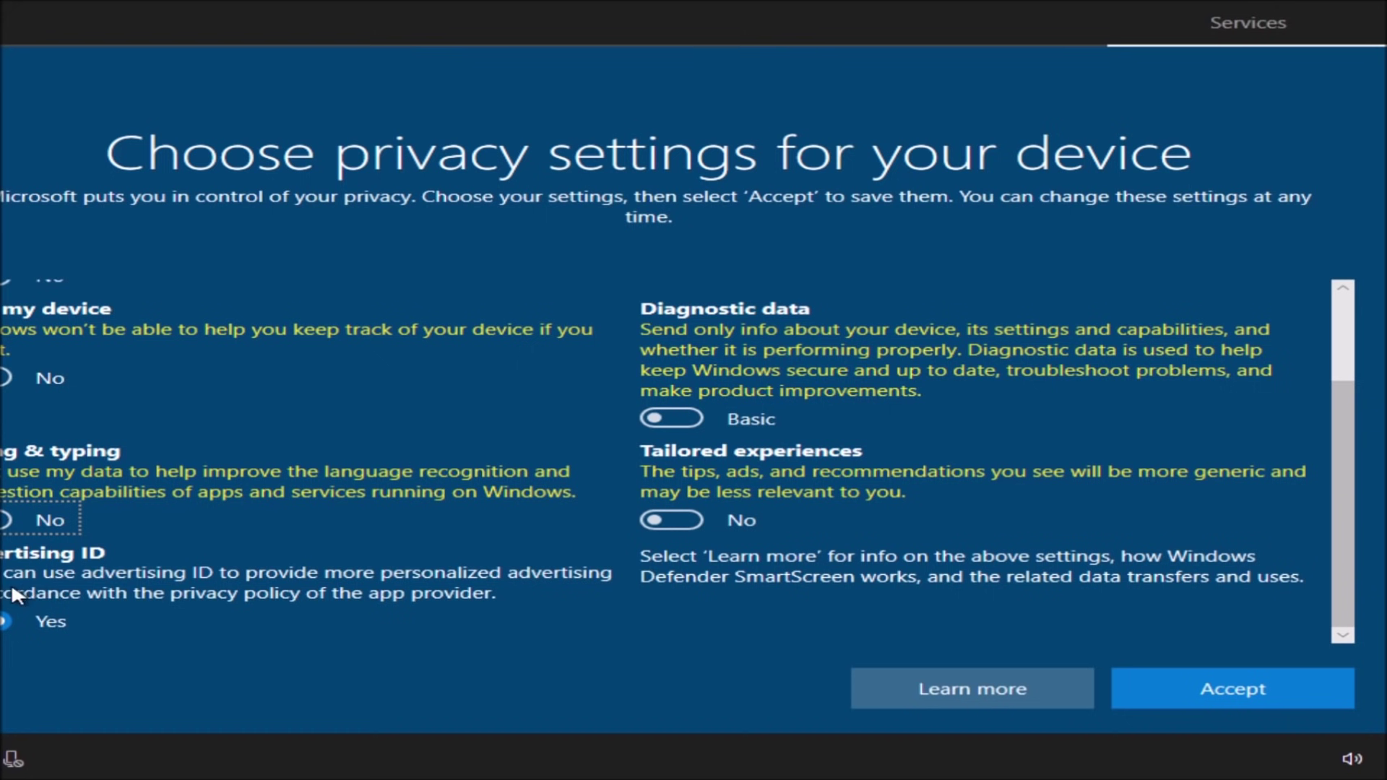
{"action": "left_click", "coordinate": [22, 620]}
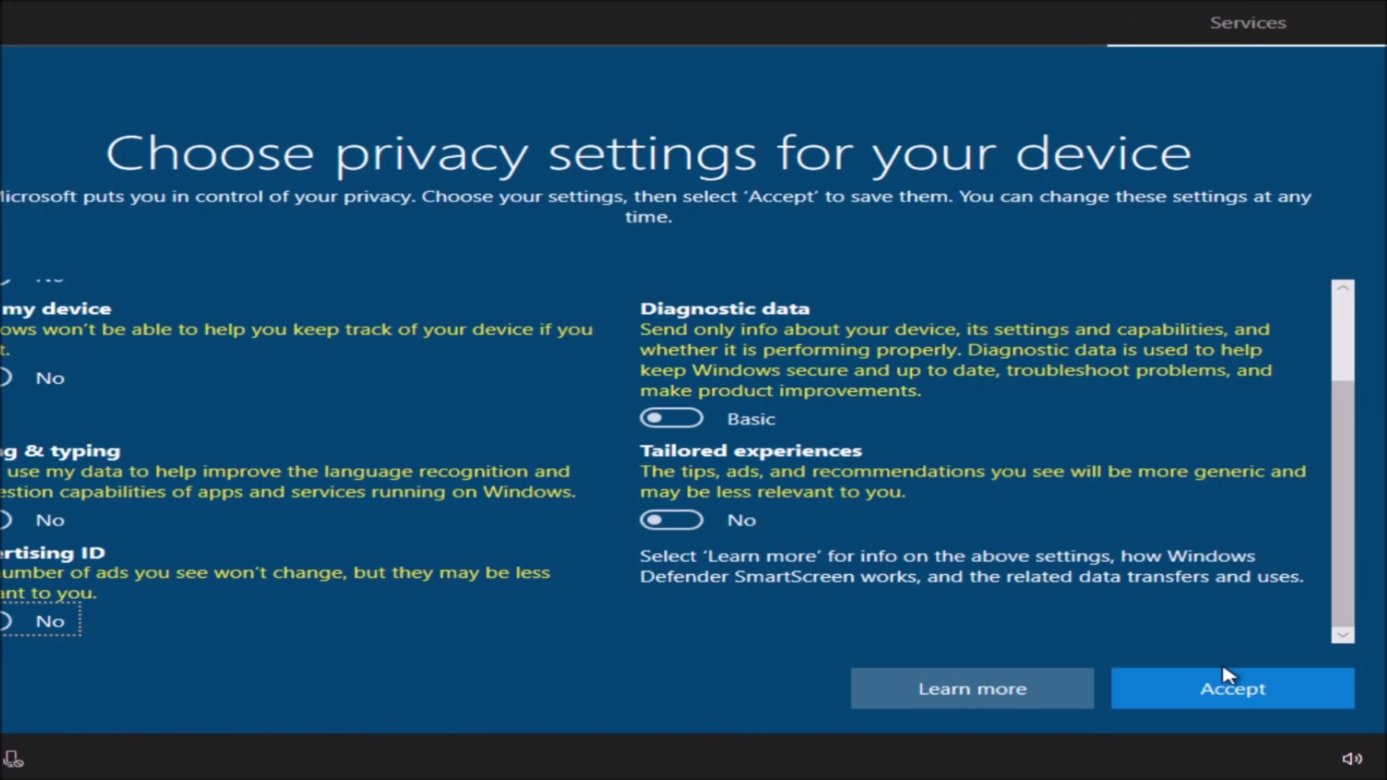
{"action": "left_click", "coordinate": [1224, 692]}
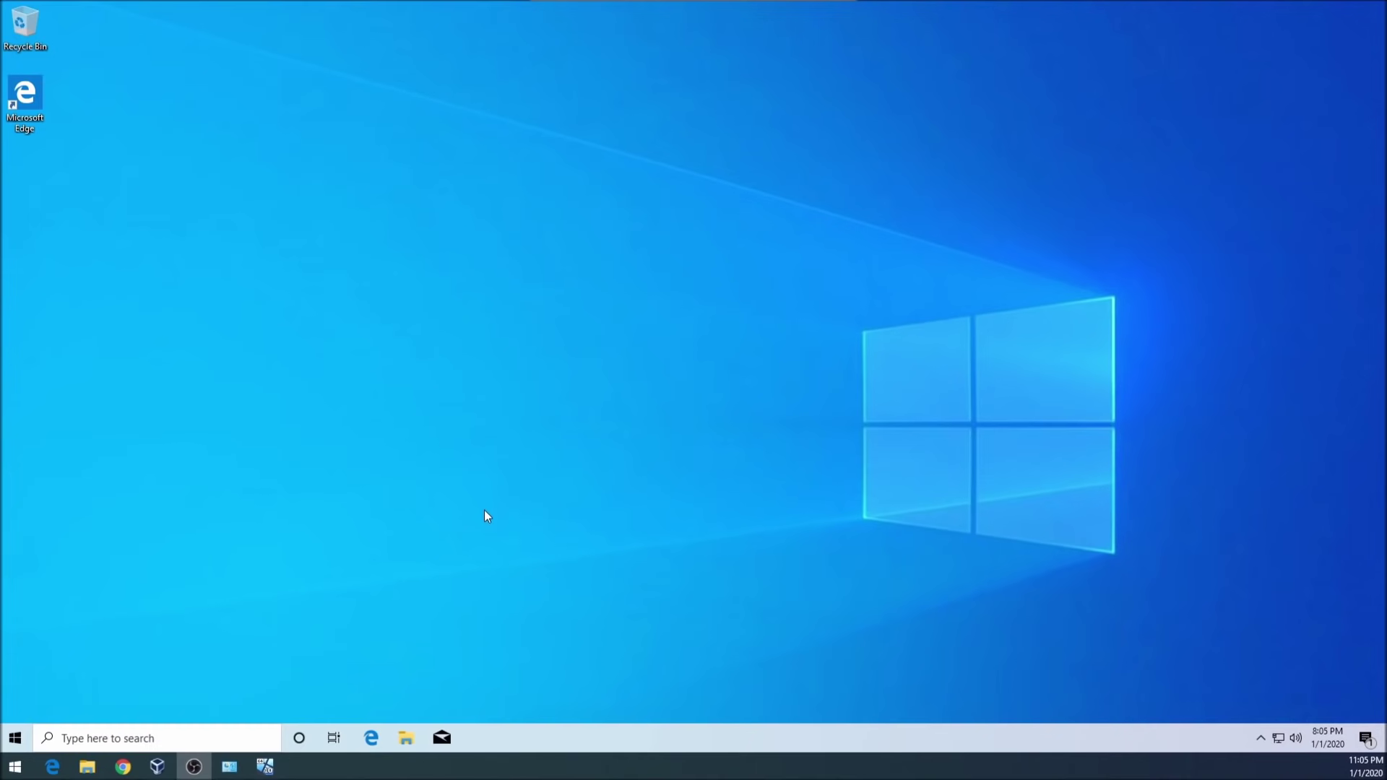
Enable the Computer, User's Files and Control Panel desktop icons and close Settings
{"action": "right_click", "coordinate": [566, 312]}
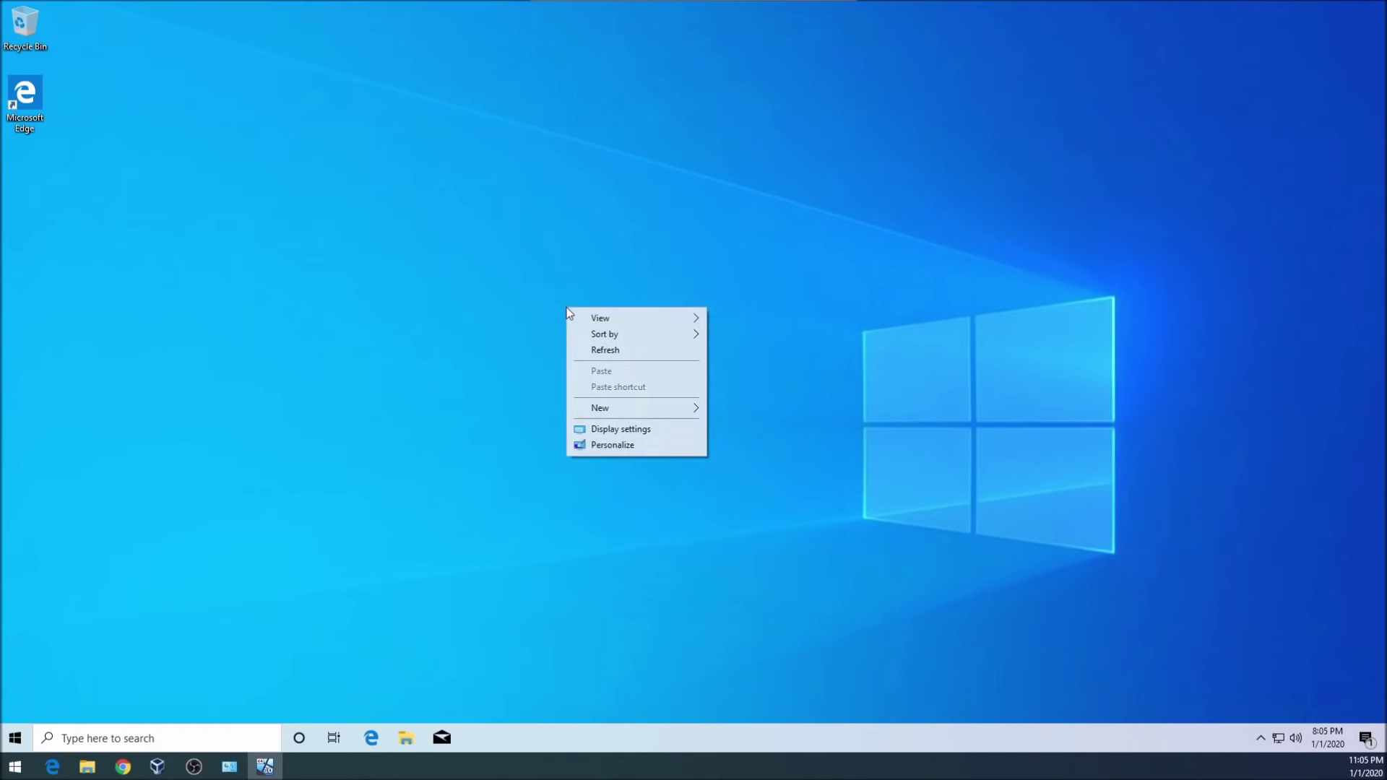
{"action": "left_click", "coordinate": [631, 448]}
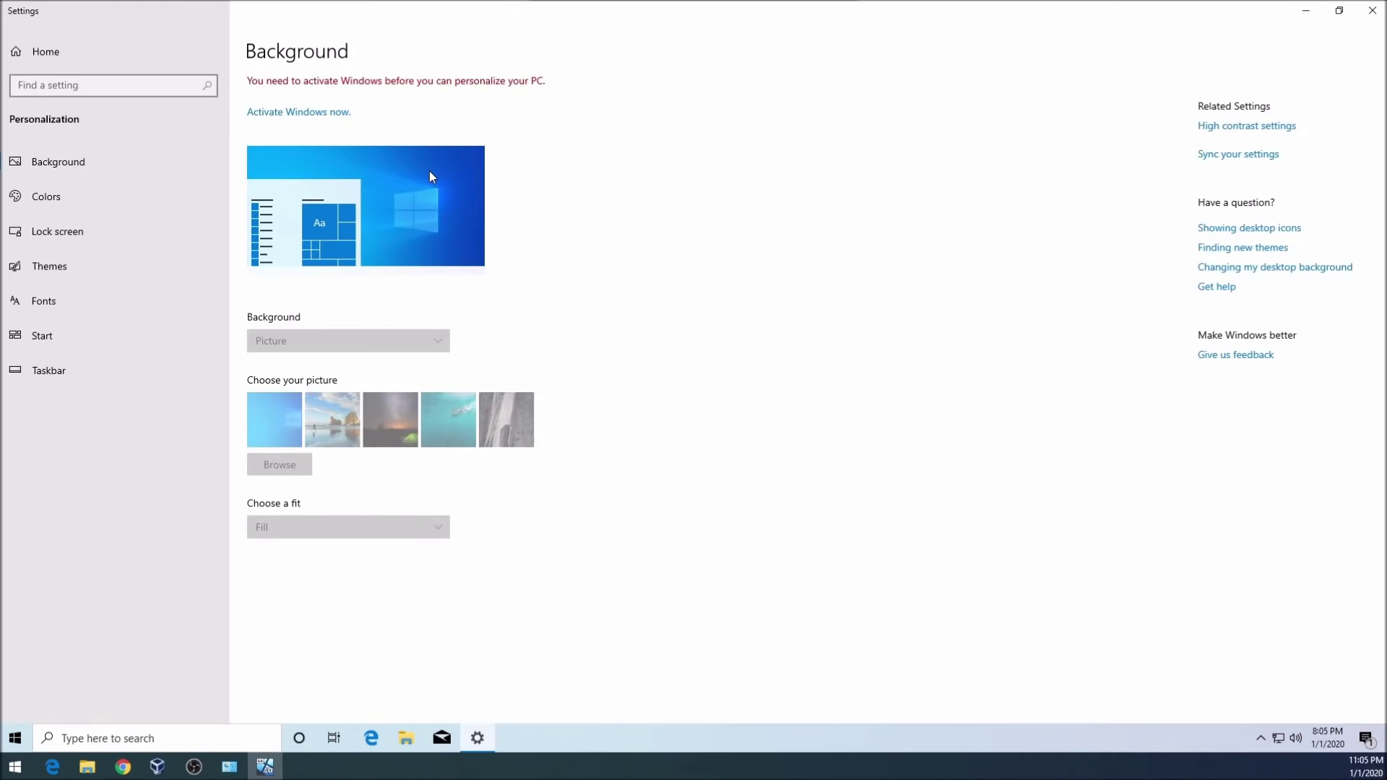
{"action": "left_click", "coordinate": [68, 260]}
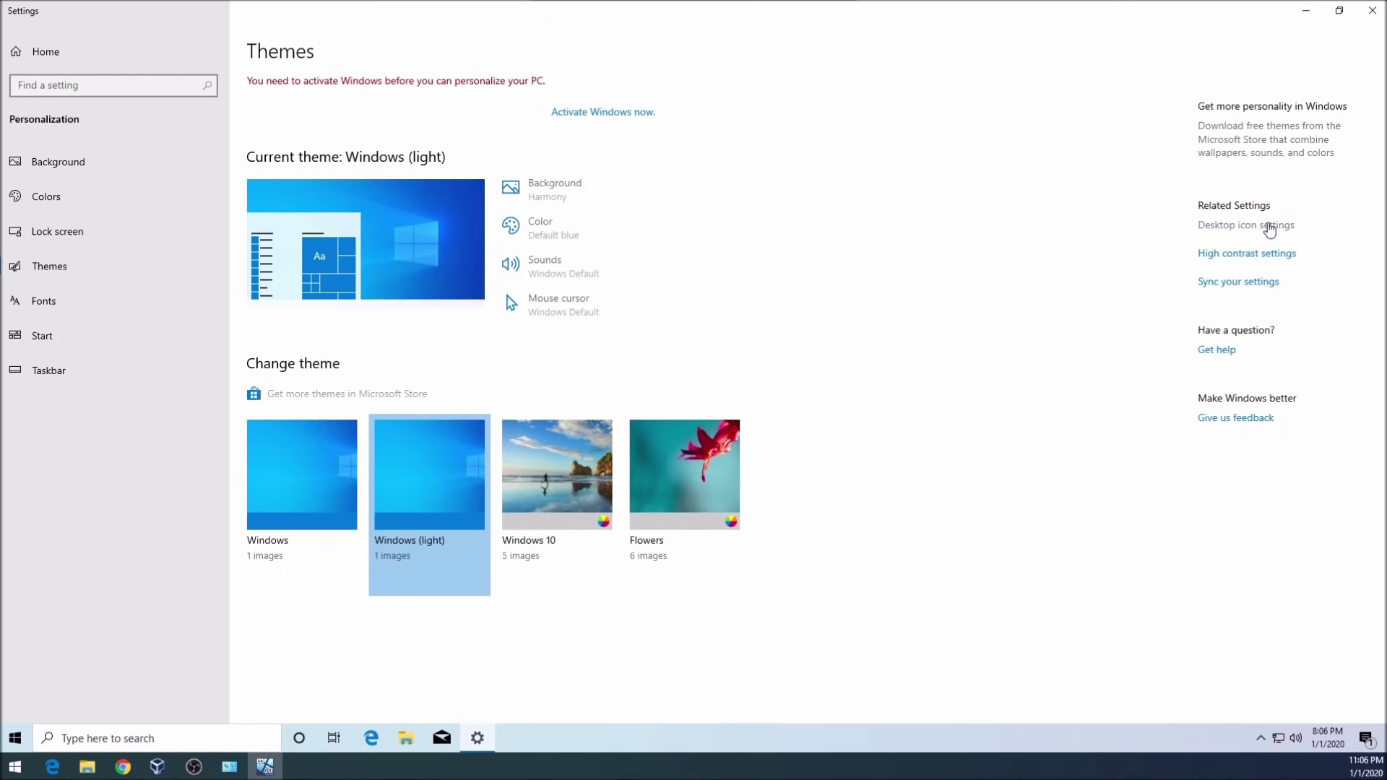
{"action": "left_click", "coordinate": [1270, 226]}
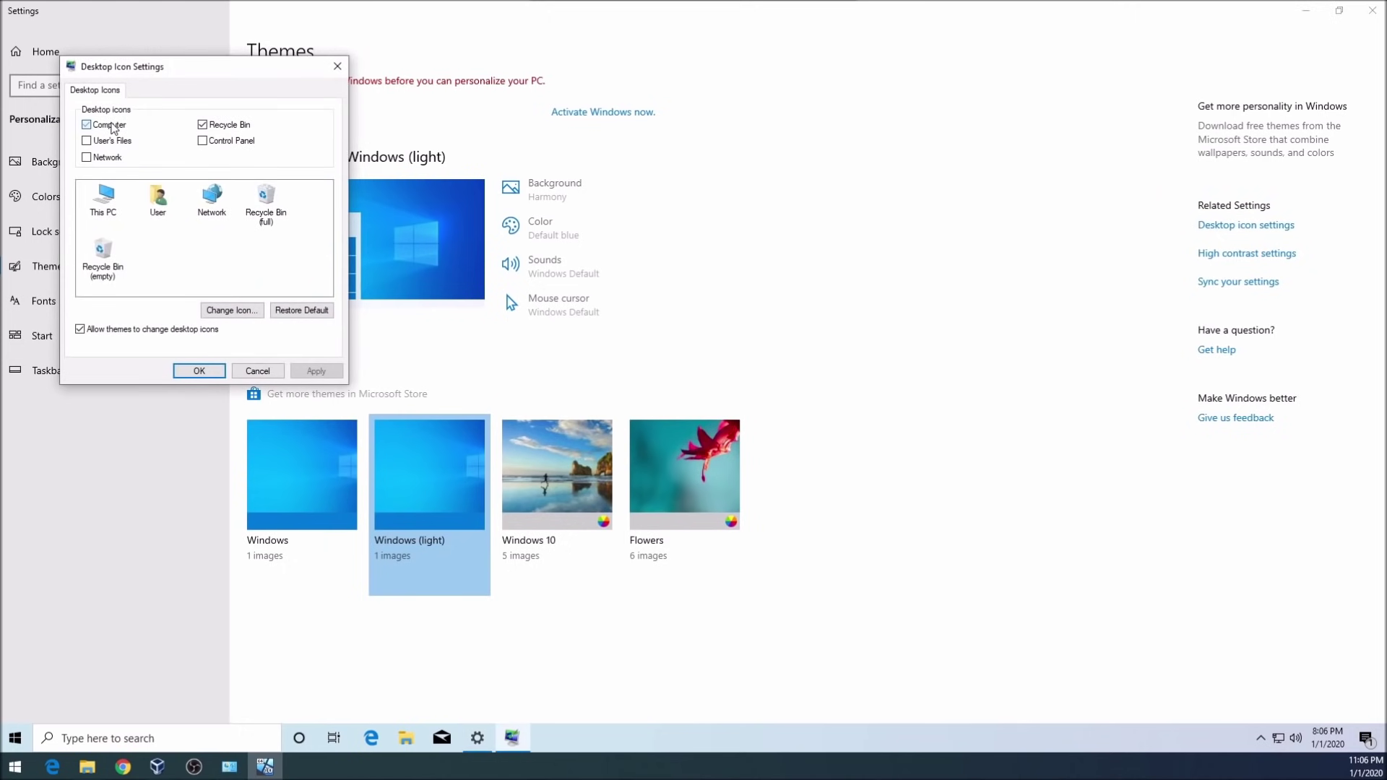
{"action": "left_click", "coordinate": [112, 127]}
{"action": "left_click", "coordinate": [109, 143]}
{"action": "left_click", "coordinate": [226, 142]}
{"action": "left_click", "coordinate": [199, 371]}
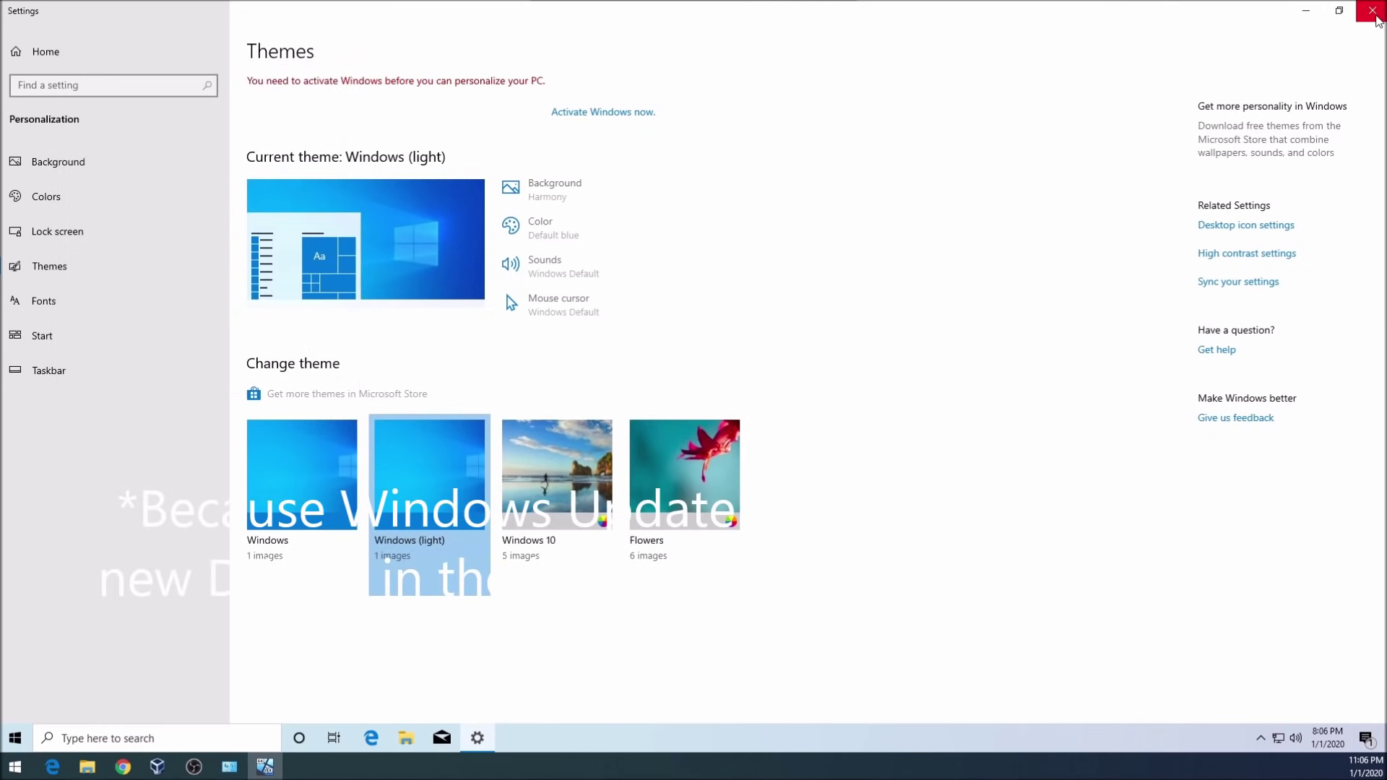
{"action": "left_click", "coordinate": [1374, 15]}
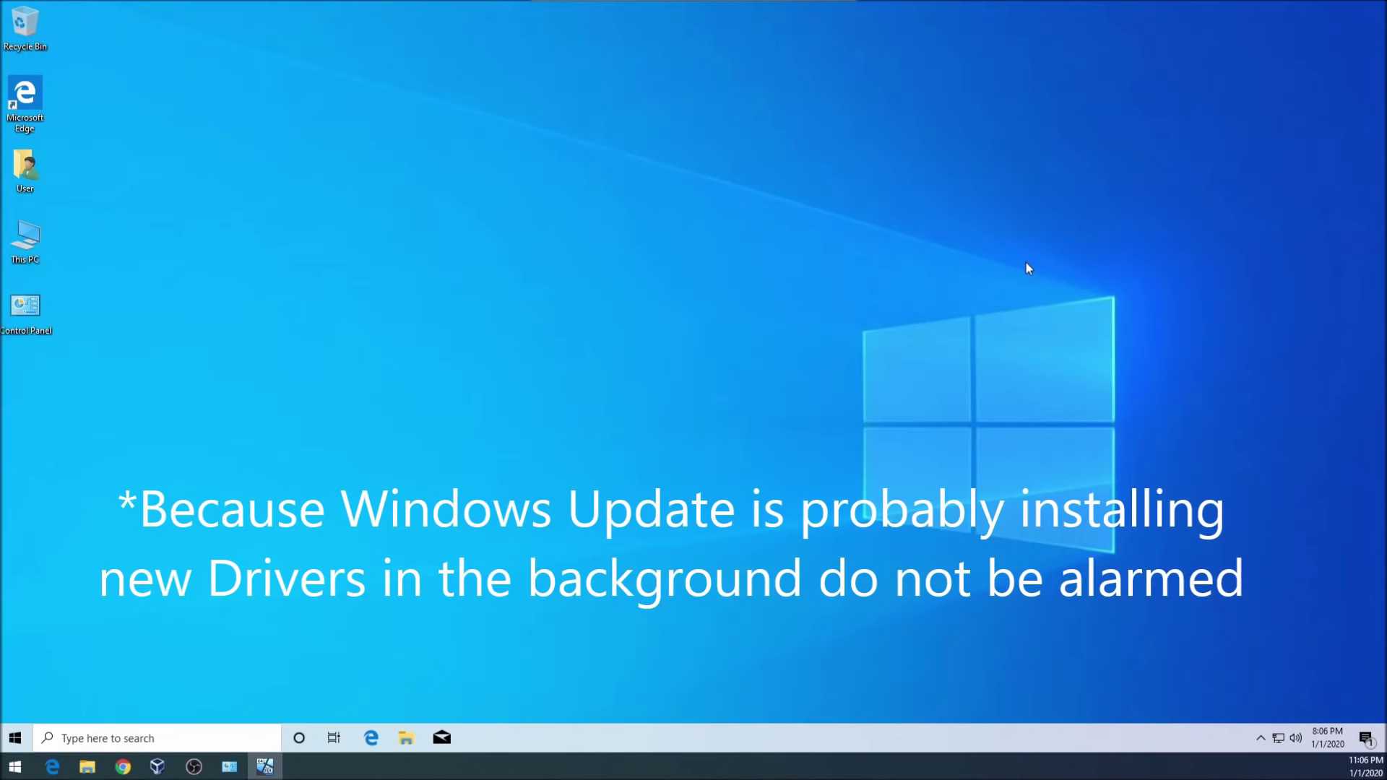
{"action": "right_click", "coordinate": [285, 187]}
Turn on View > Auto arrange icons to stack the desktop icons in one column
{"action": "left_click", "coordinate": [228, 133]}
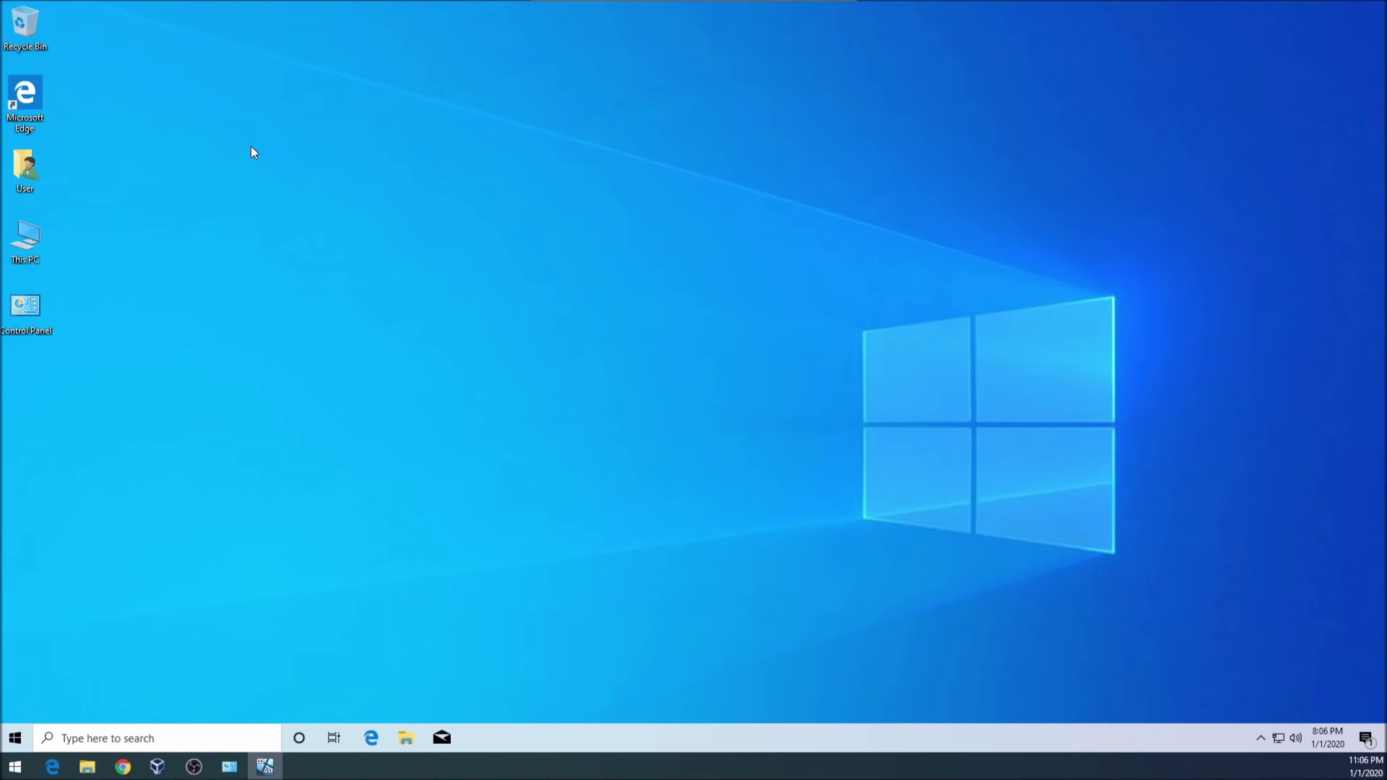
{"action": "right_click", "coordinate": [397, 161]}
{"action": "mouse_move", "coordinate": [441, 173]}
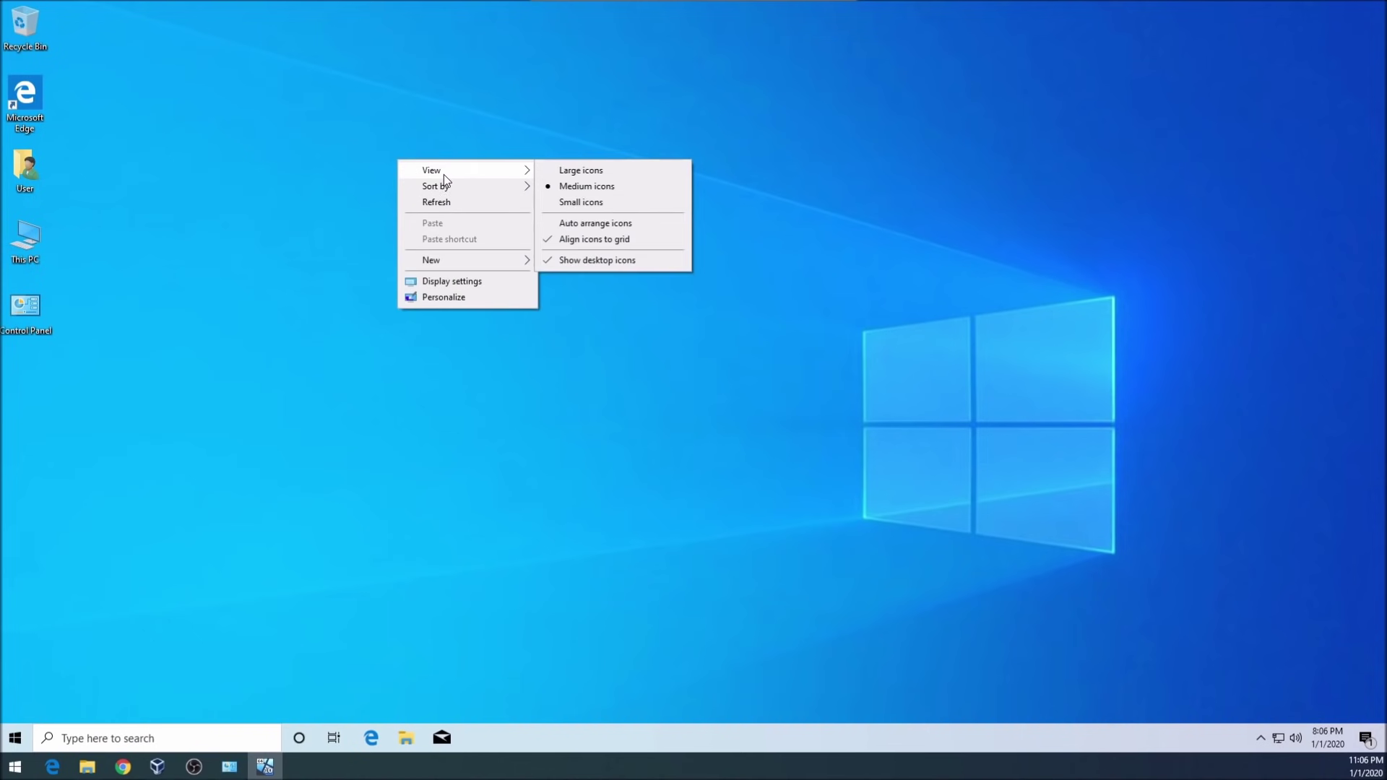
{"action": "left_click", "coordinate": [613, 223]}
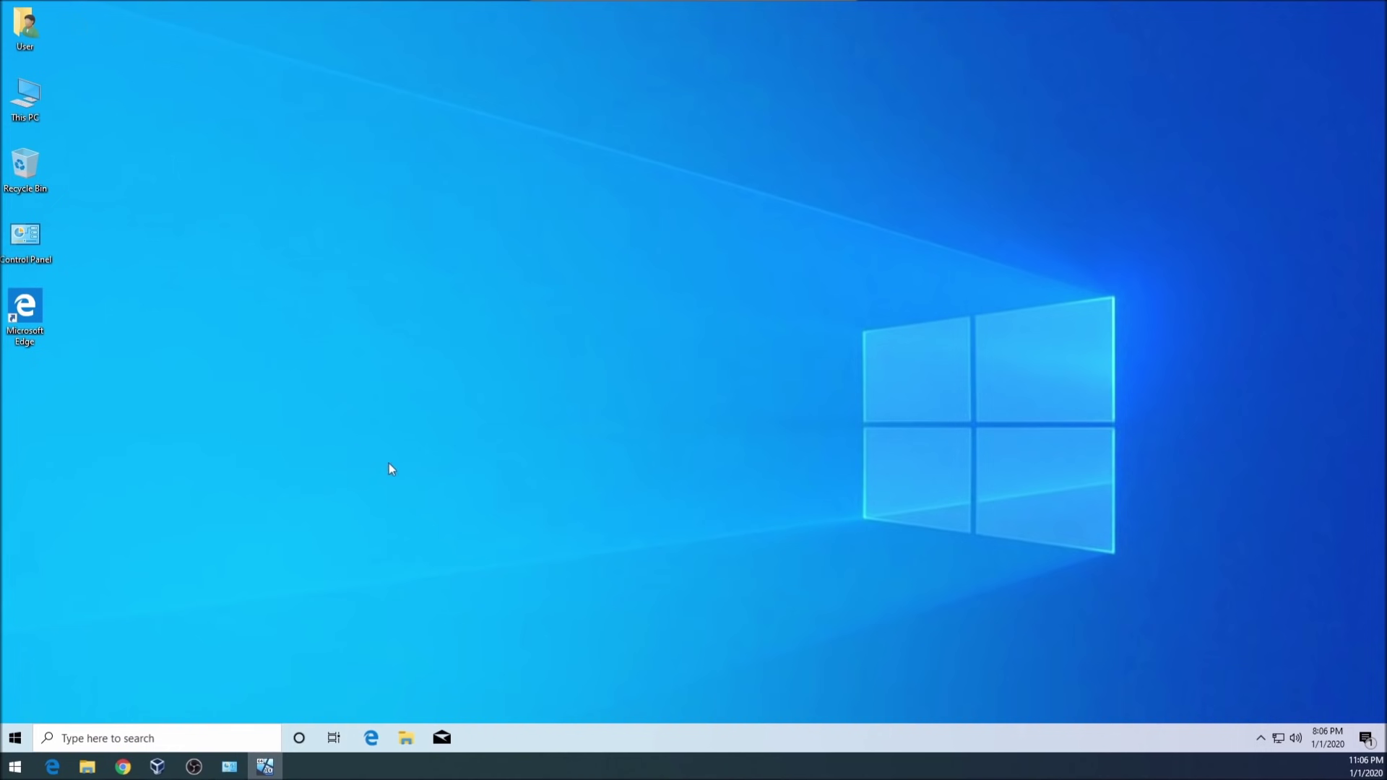
Launch Microsoft Edge, centre its window, and enter ninite.com as the web address
{"action": "left_click", "coordinate": [372, 739]}
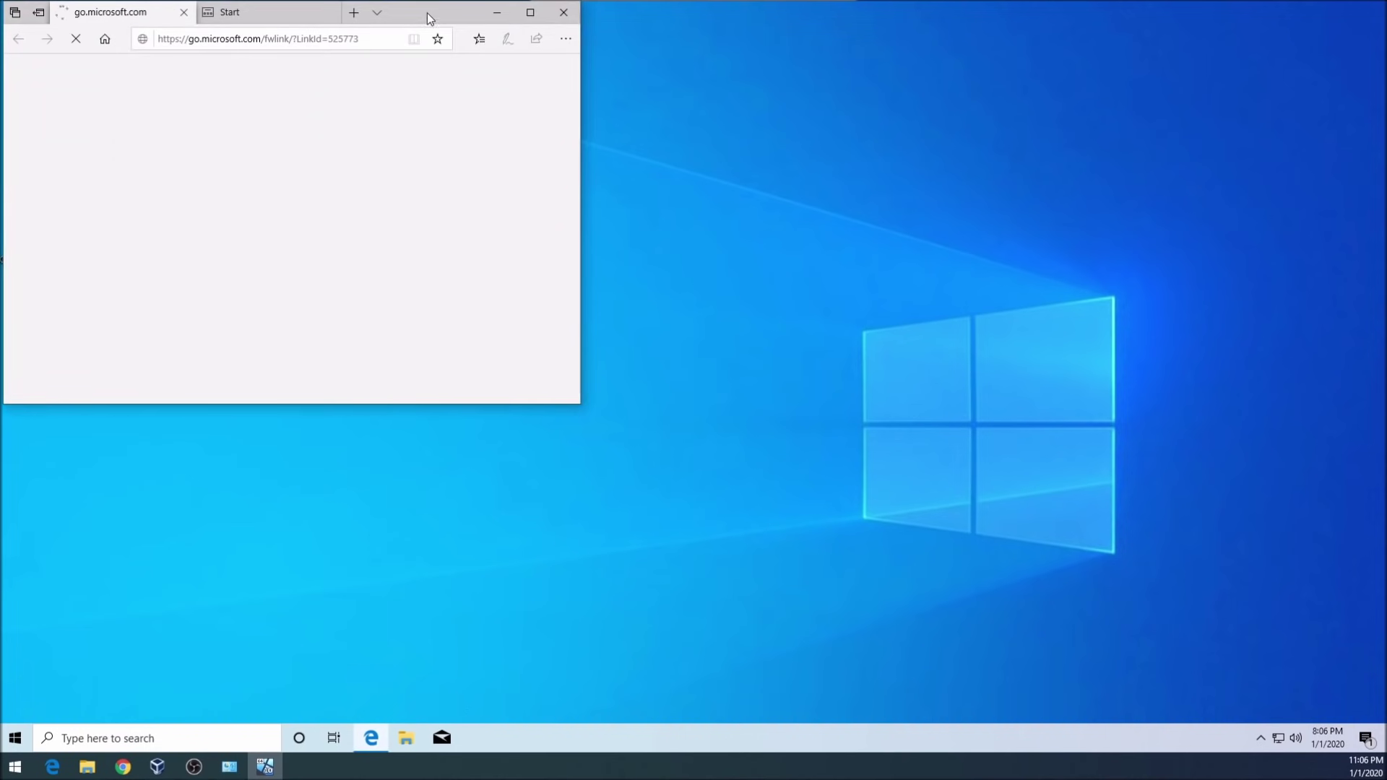
{"action": "left_click_drag", "start_coordinate": [428, 11], "coordinate": [872, 135]}
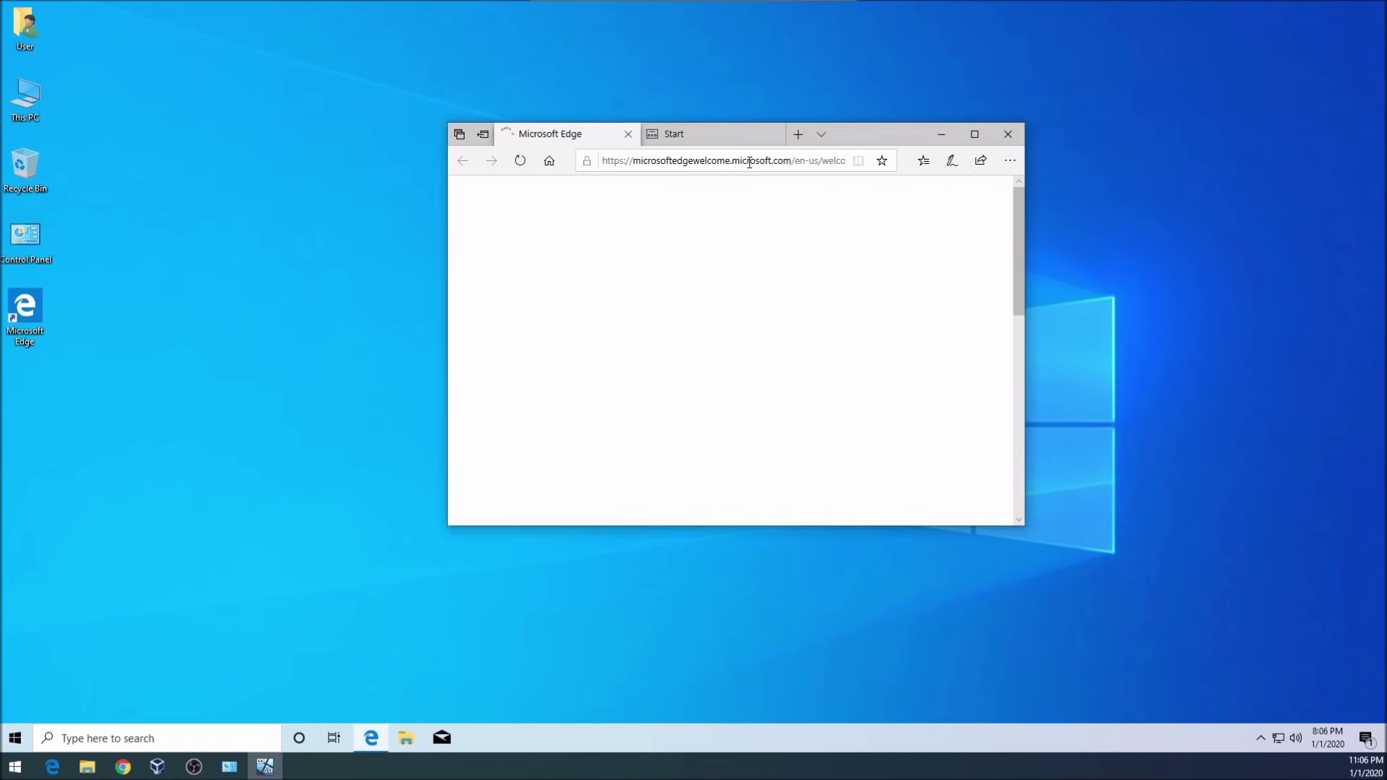
{"action": "left_click", "coordinate": [750, 162]}
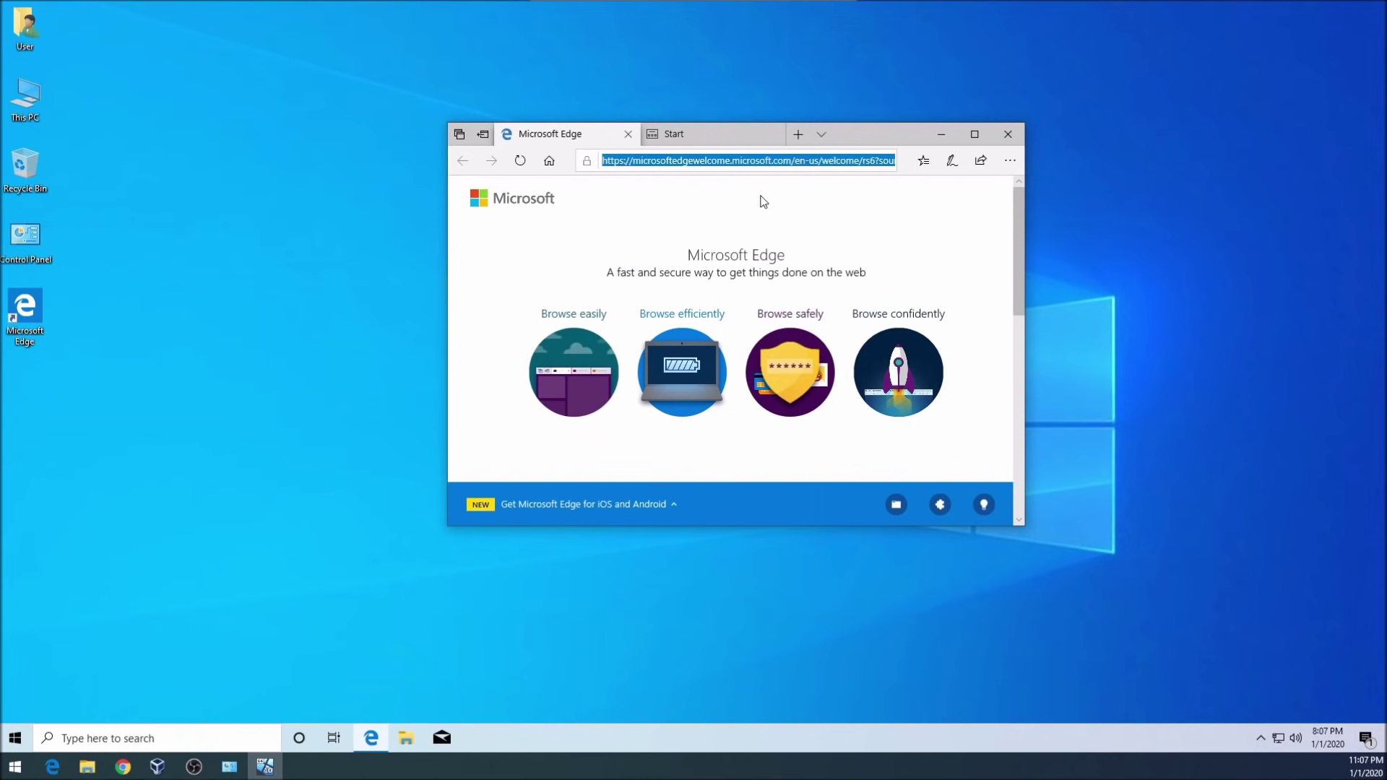
{"action": "type", "text": "ninite.com"}
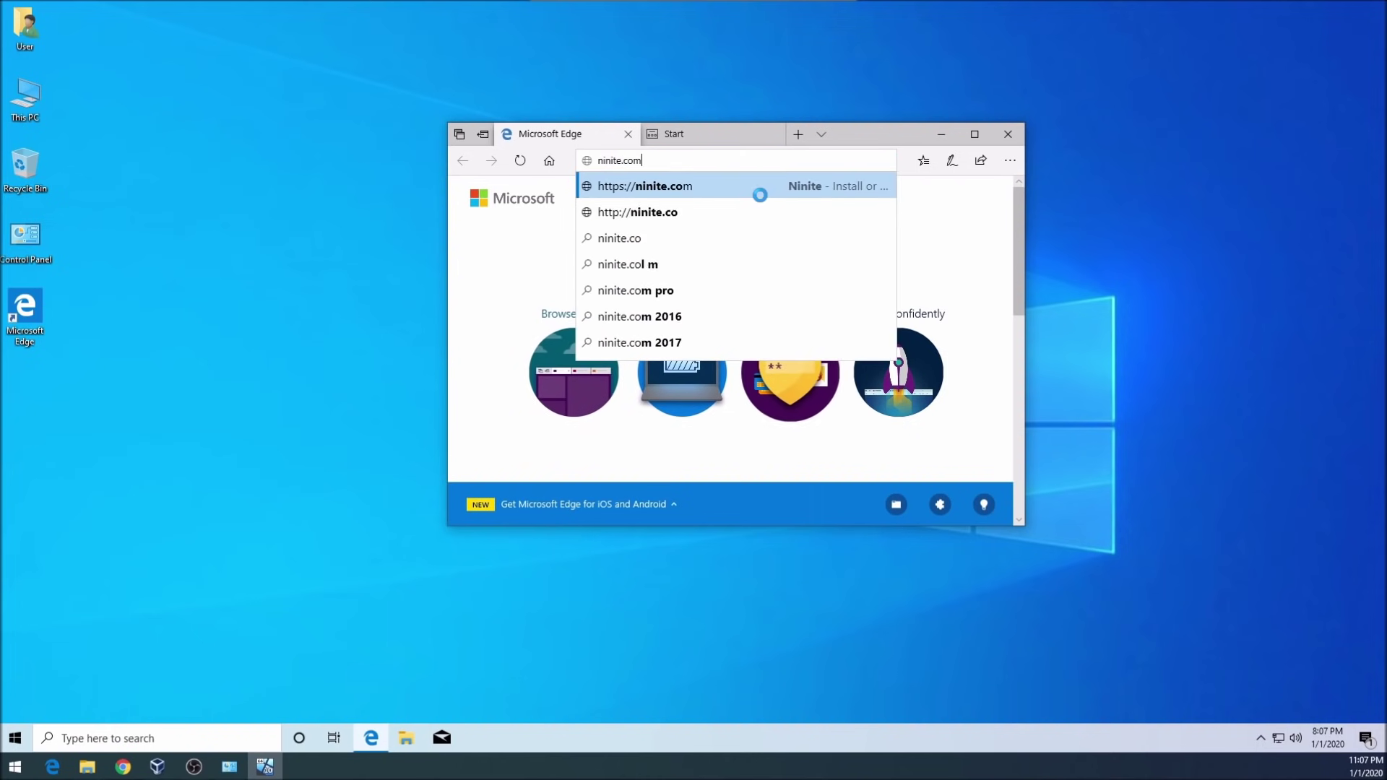
Load ninite.com in a maximized window and tick Chrome and 7-Zip for installation
{"action": "key", "text": "Return"}
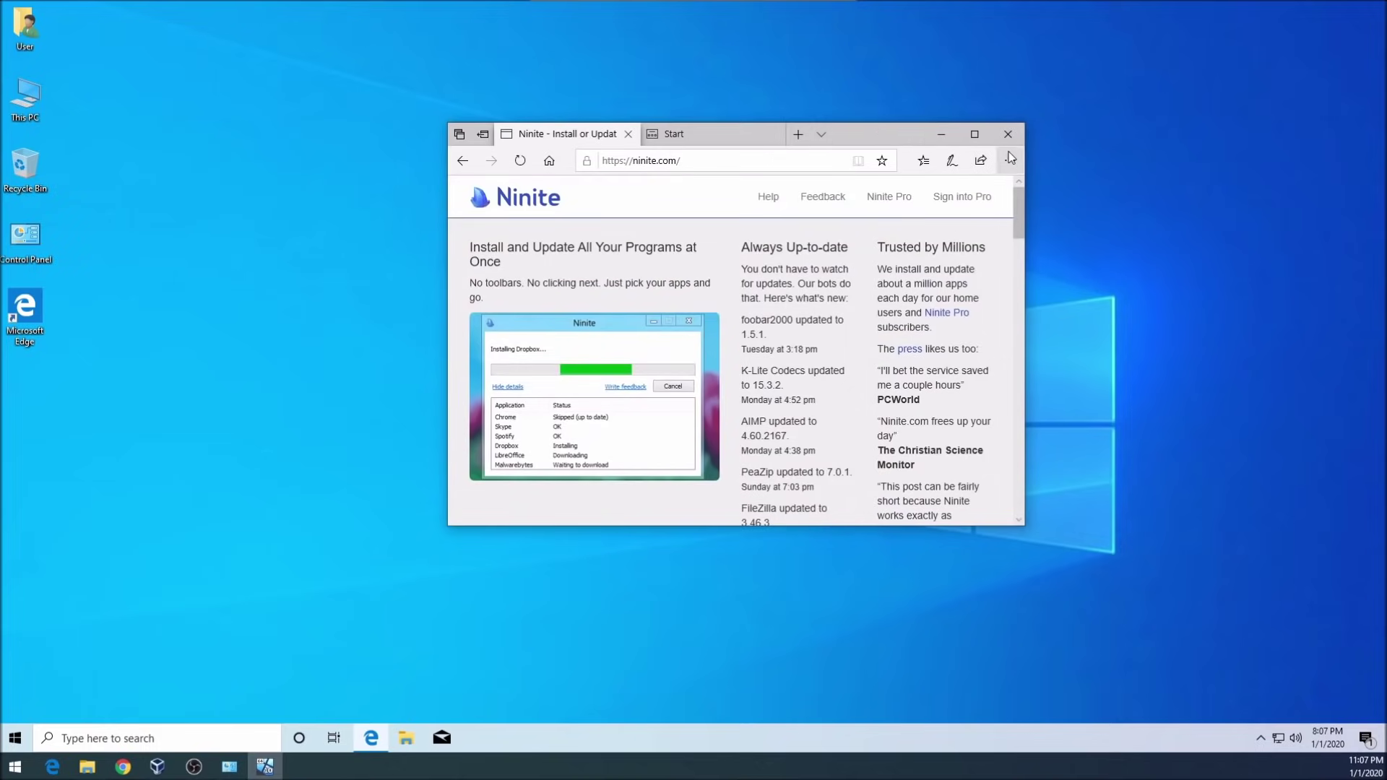
{"action": "left_click", "coordinate": [975, 134]}
{"action": "scroll", "coordinate": [915, 464], "scroll_direction": "down", "scroll_amount": 4}
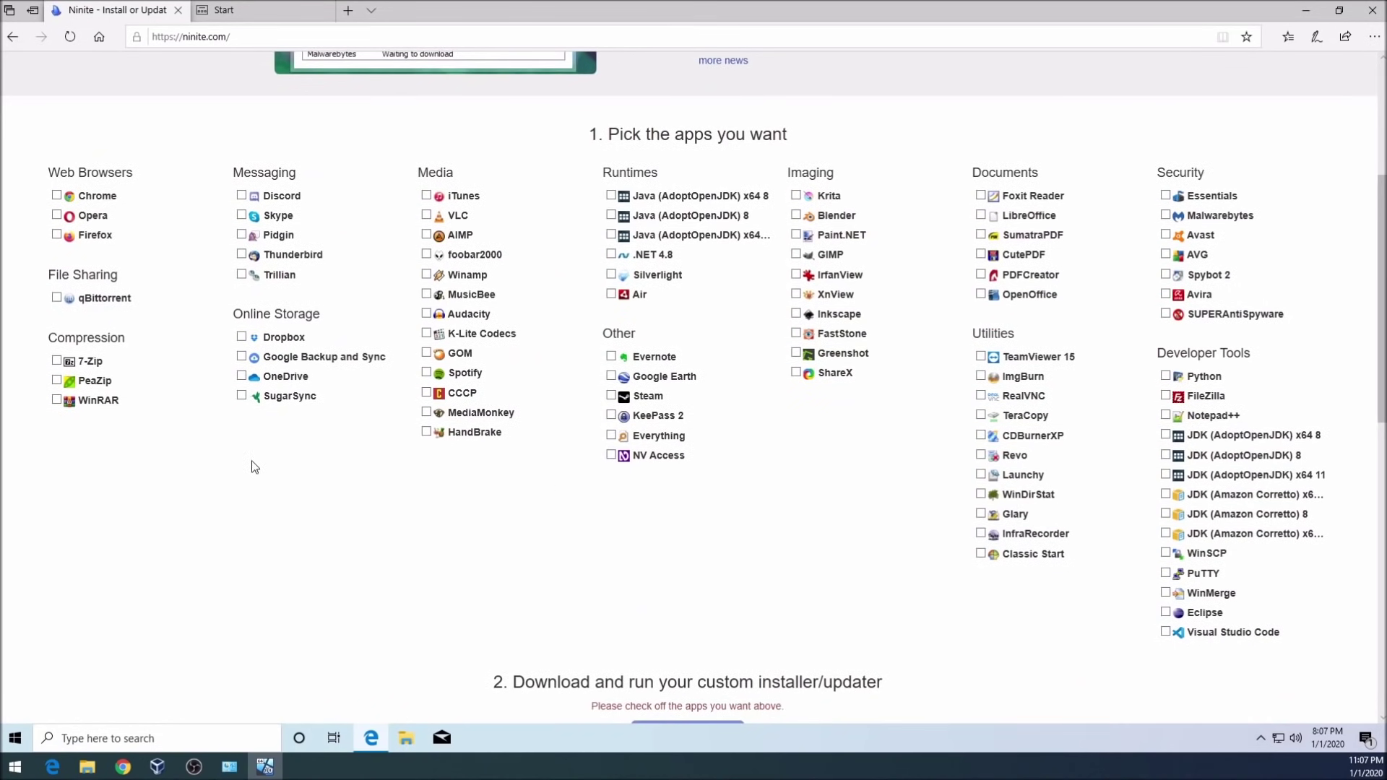
{"action": "left_click", "coordinate": [58, 196]}
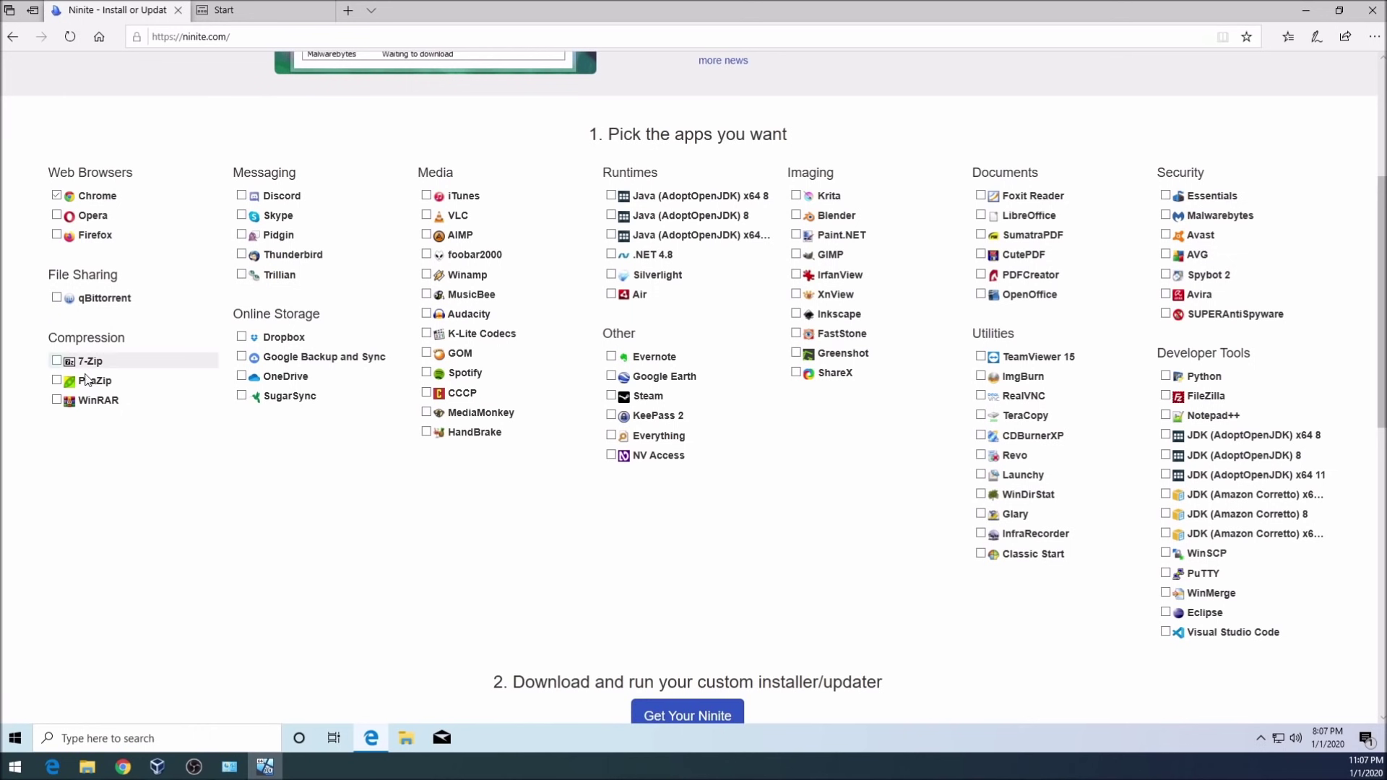
{"action": "left_click", "coordinate": [56, 362]}
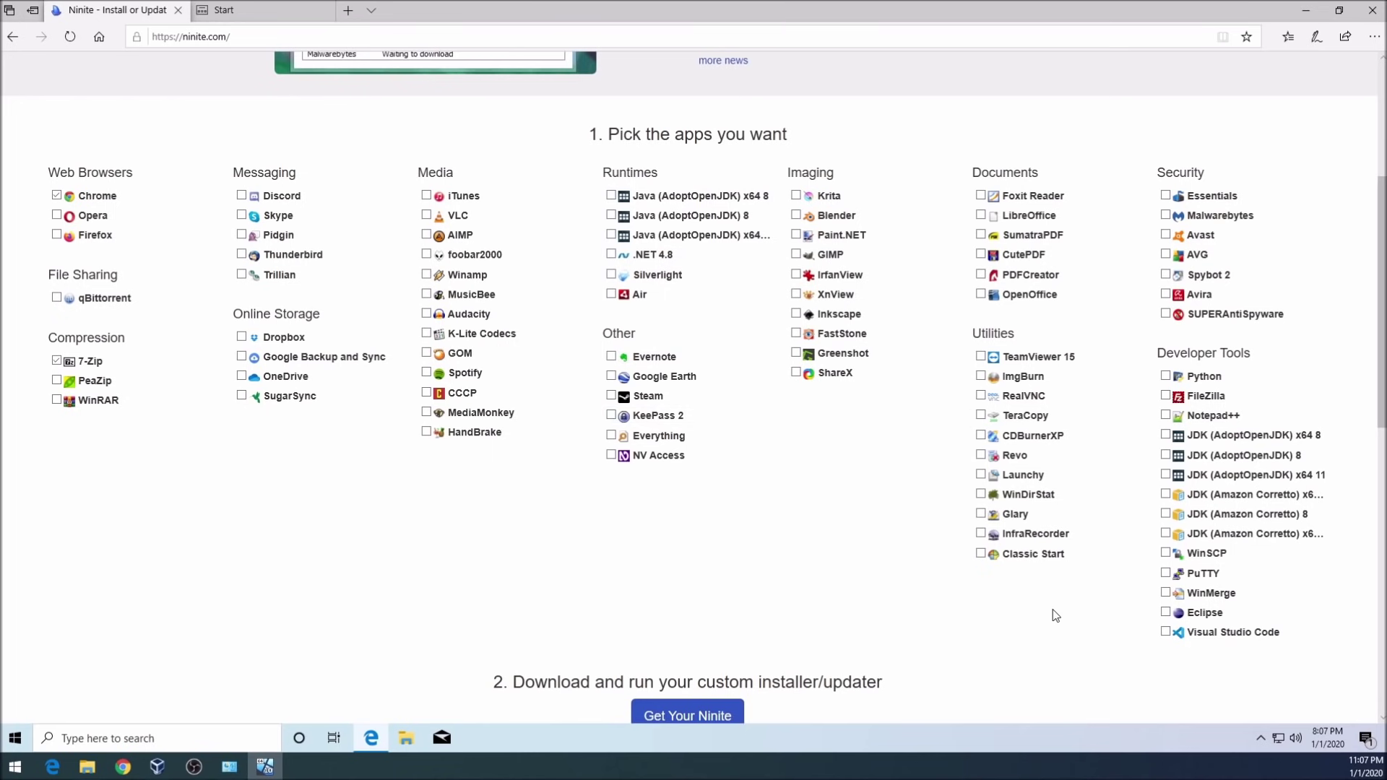
{"action": "scroll", "coordinate": [656, 417], "scroll_direction": "down", "scroll_amount": 4}
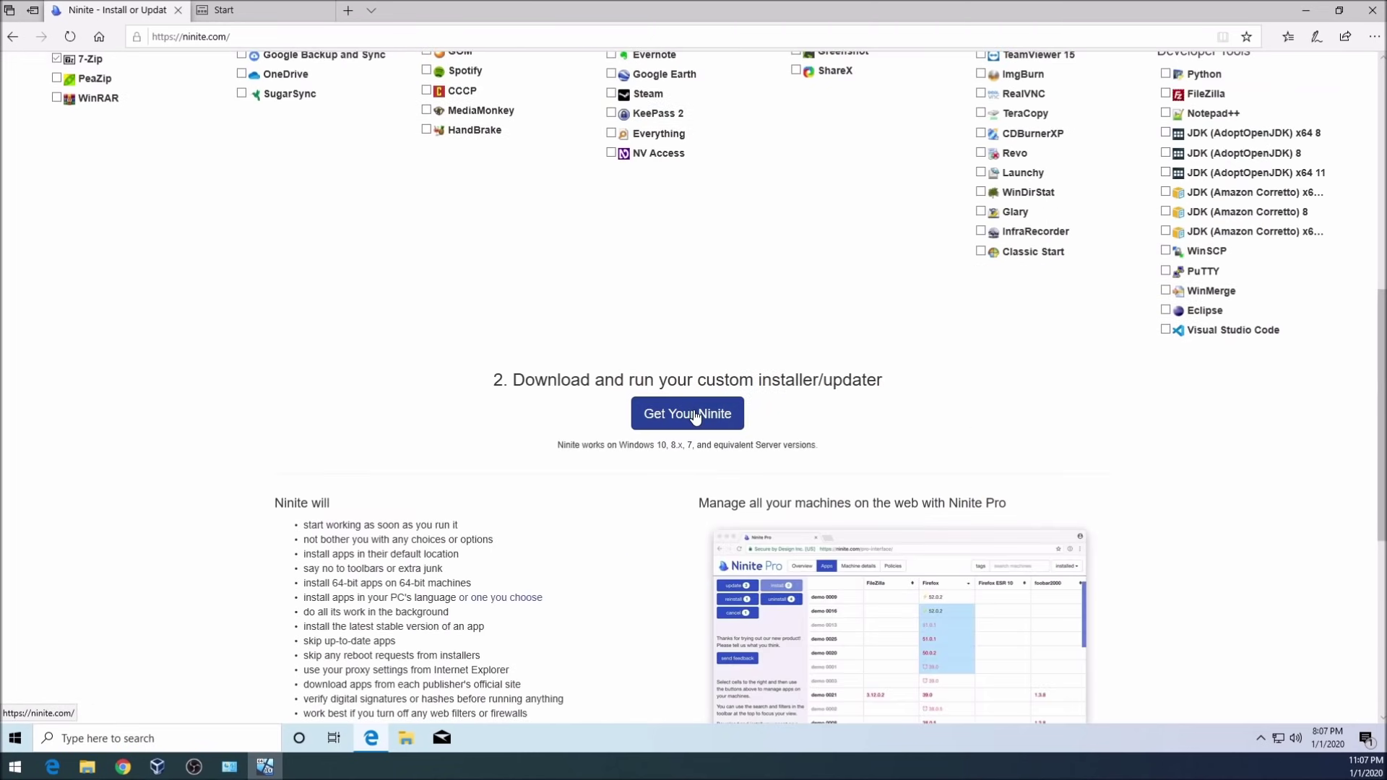
Download and run the Ninite 7-Zip and Chrome installer, then close Edge
{"action": "left_click", "coordinate": [656, 418]}
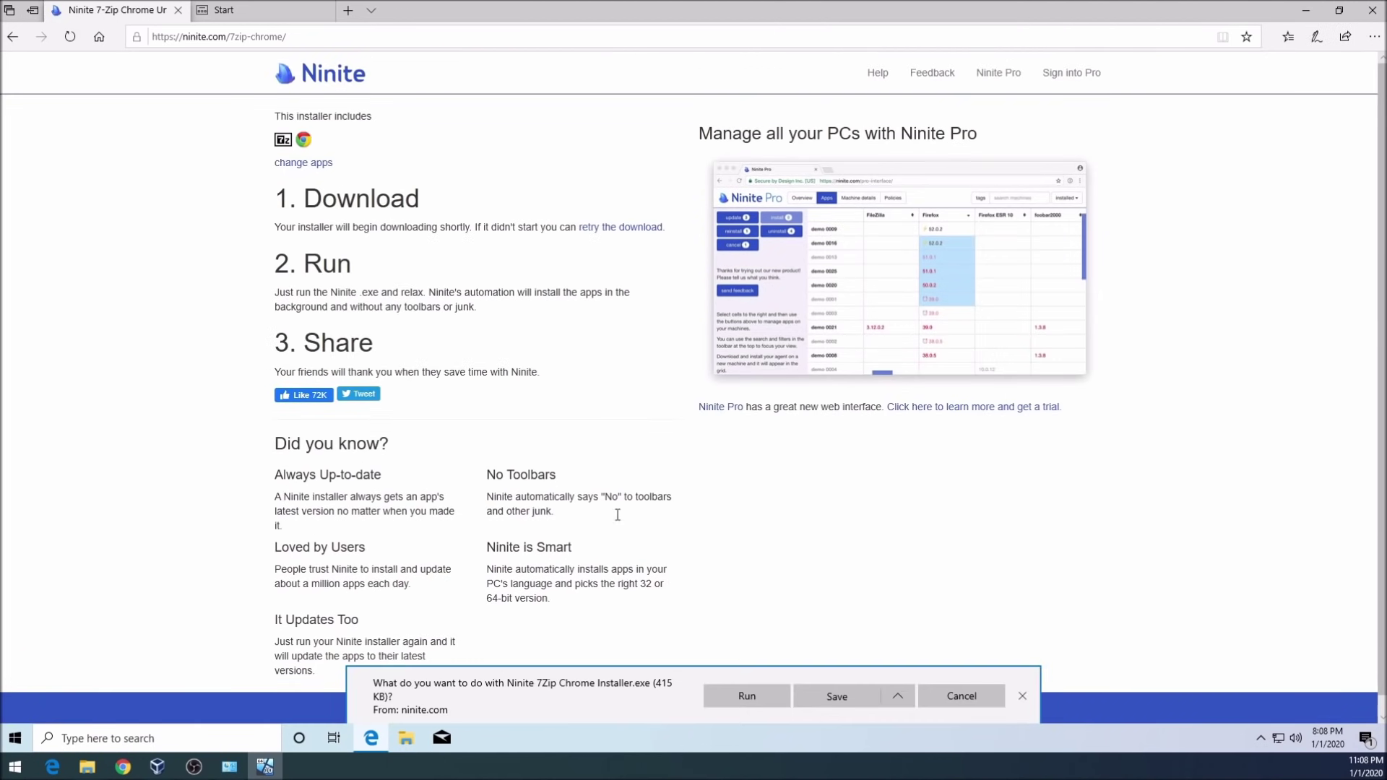
{"action": "left_click", "coordinate": [745, 700]}
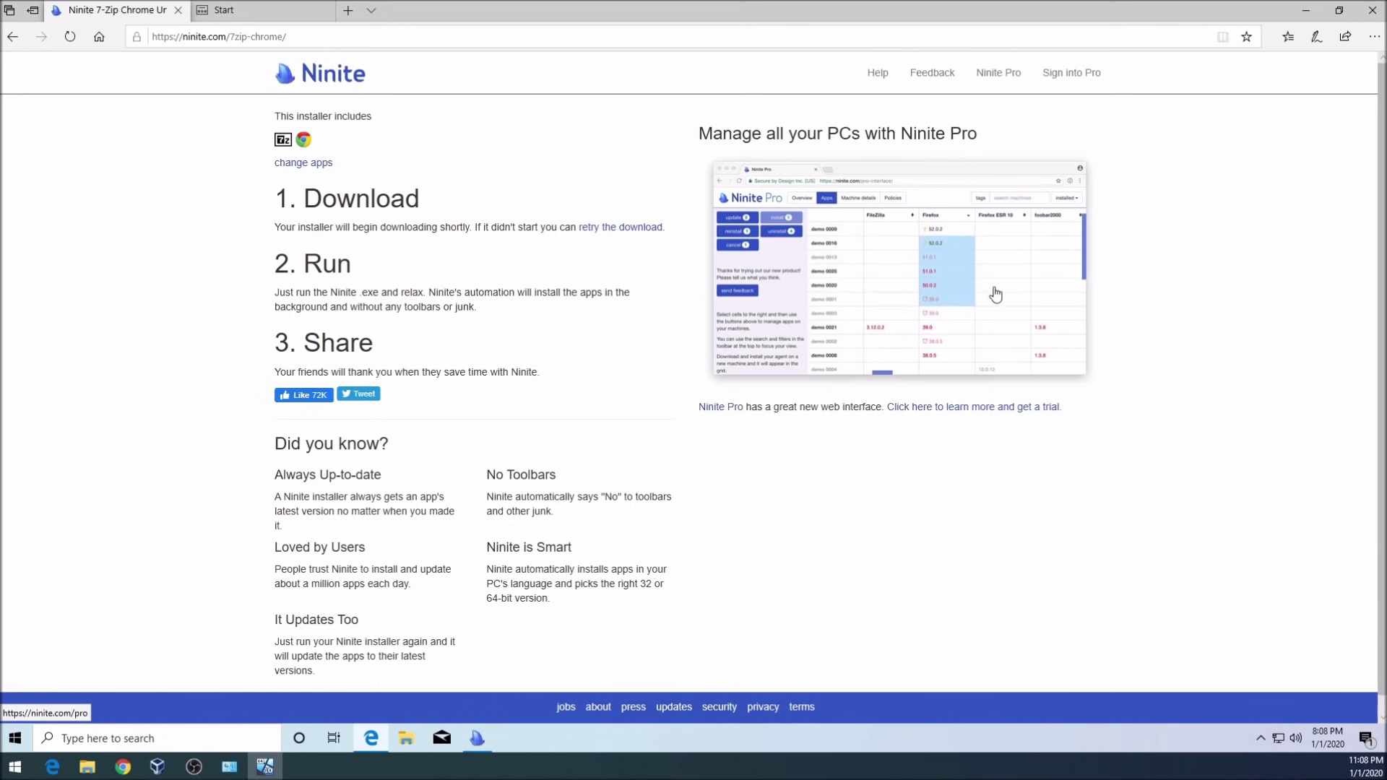
{"action": "left_click", "coordinate": [477, 741]}
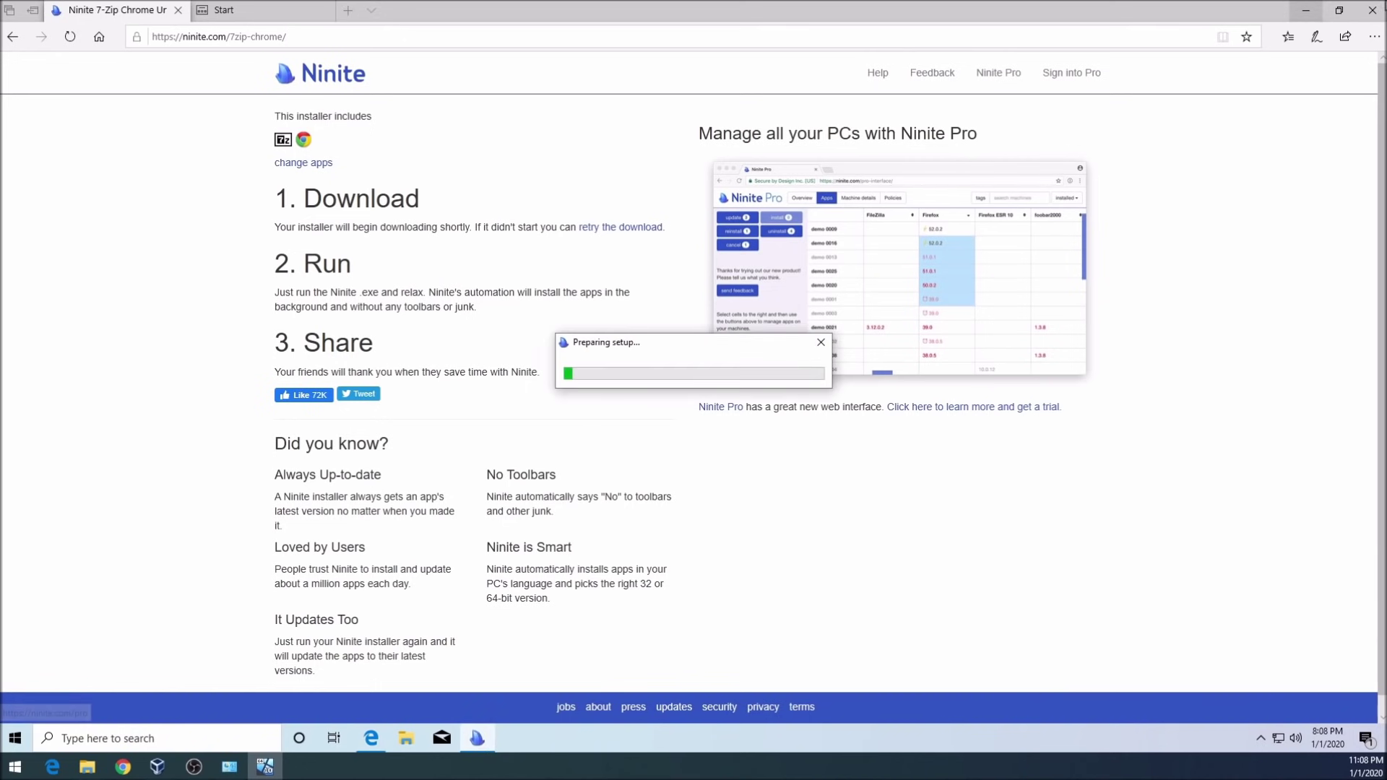
{"action": "left_click", "coordinate": [1375, 13]}
Close Edge's tabs, approve the UAC prompt, and let Ninite finish installing Chrome and 7-Zip
{"action": "left_click", "coordinate": [649, 405]}
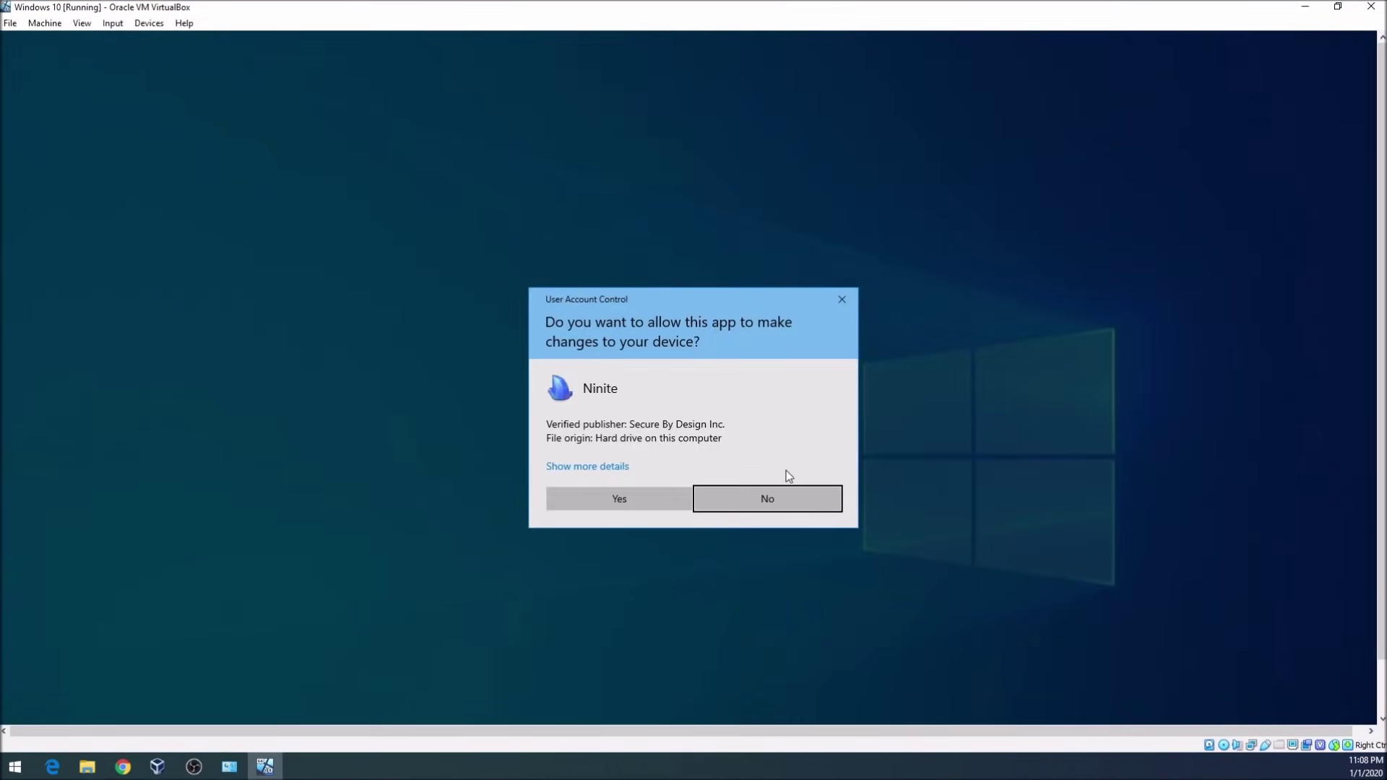
{"action": "left_click", "coordinate": [619, 501]}
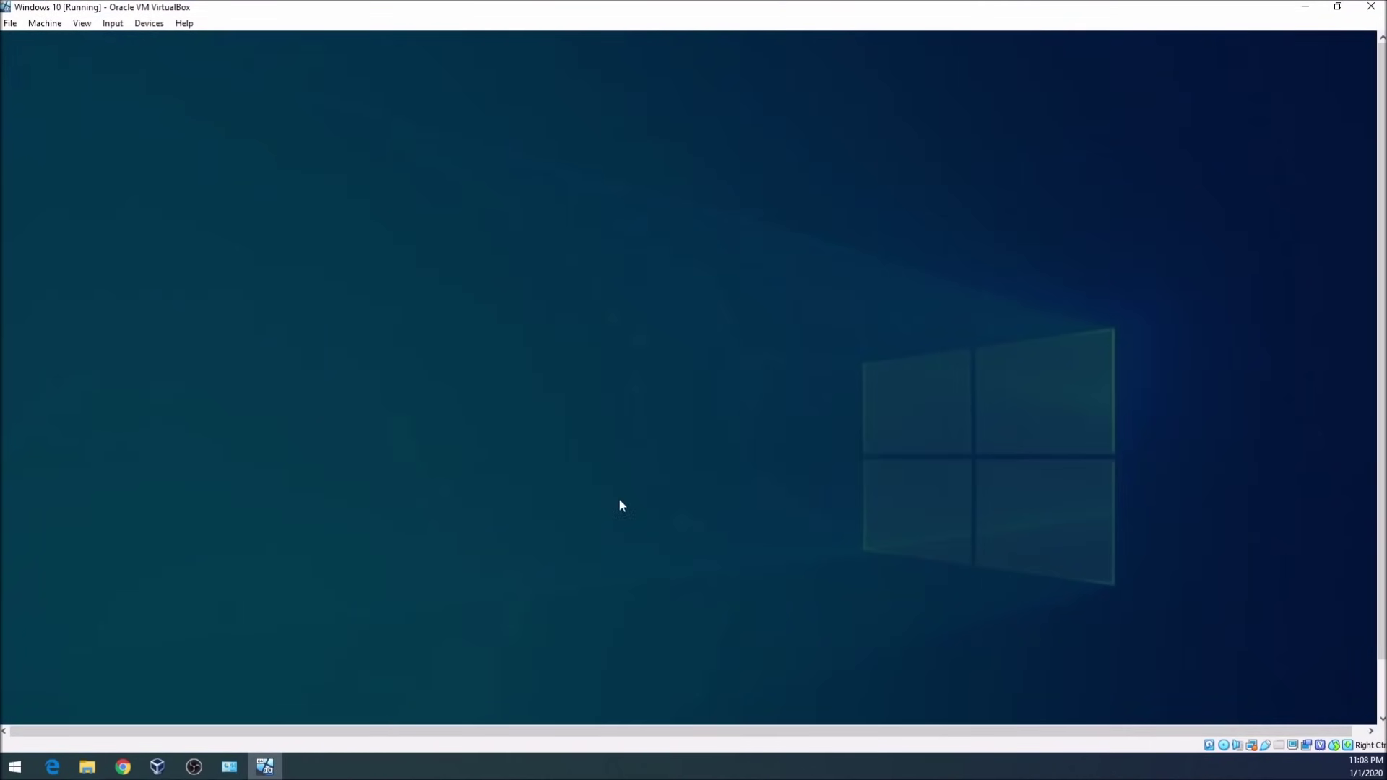
{"action": "key", "text": "Return"}
{"action": "left_click", "coordinate": [532, 323]}
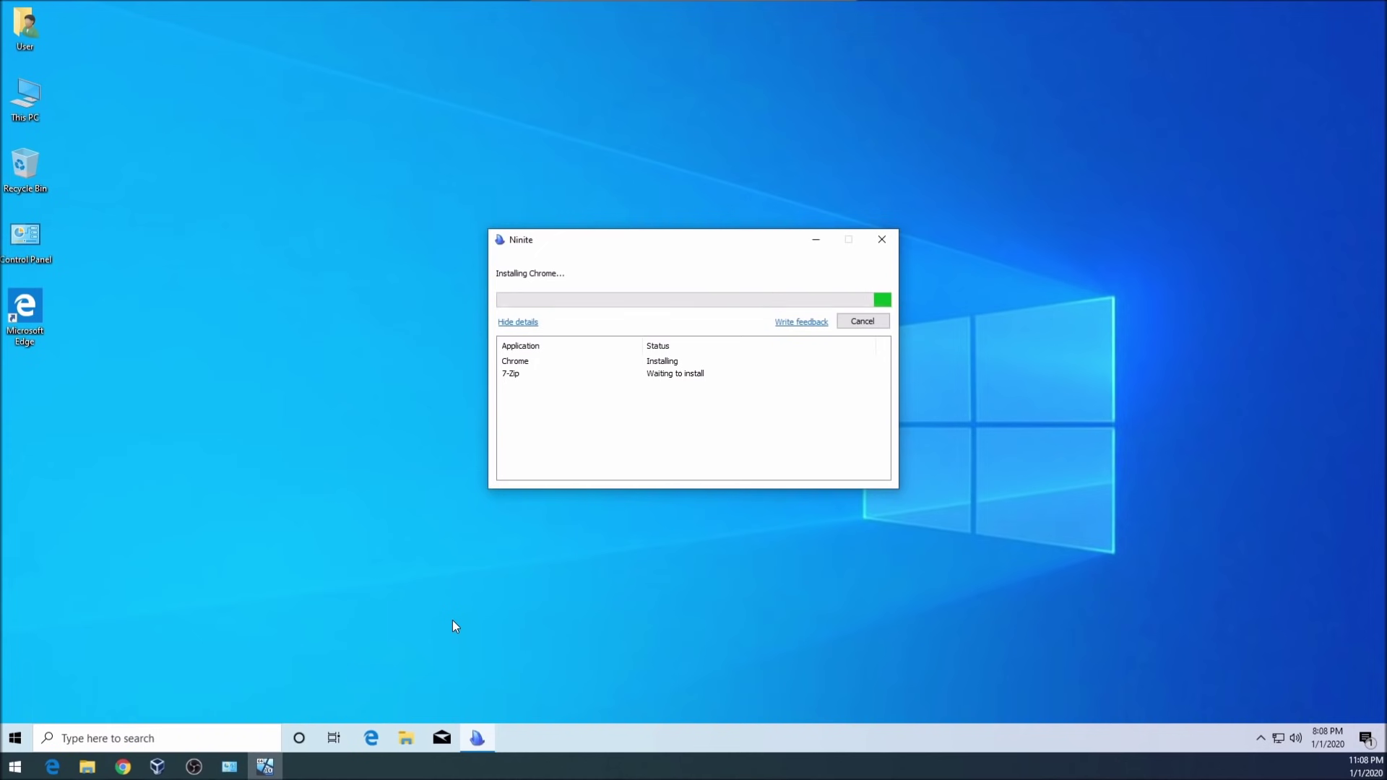
{"action": "key", "text": "Tab"}
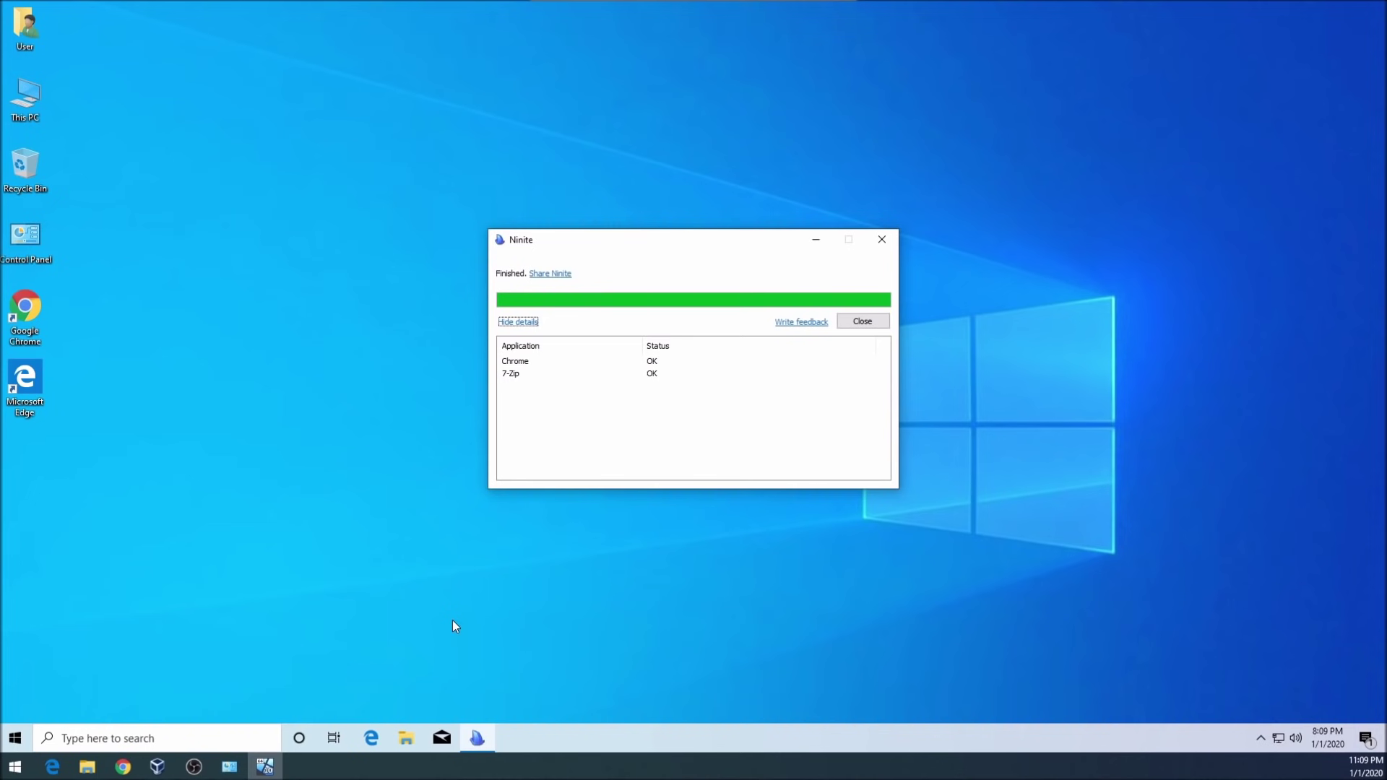
{"action": "left_click", "coordinate": [869, 324]}
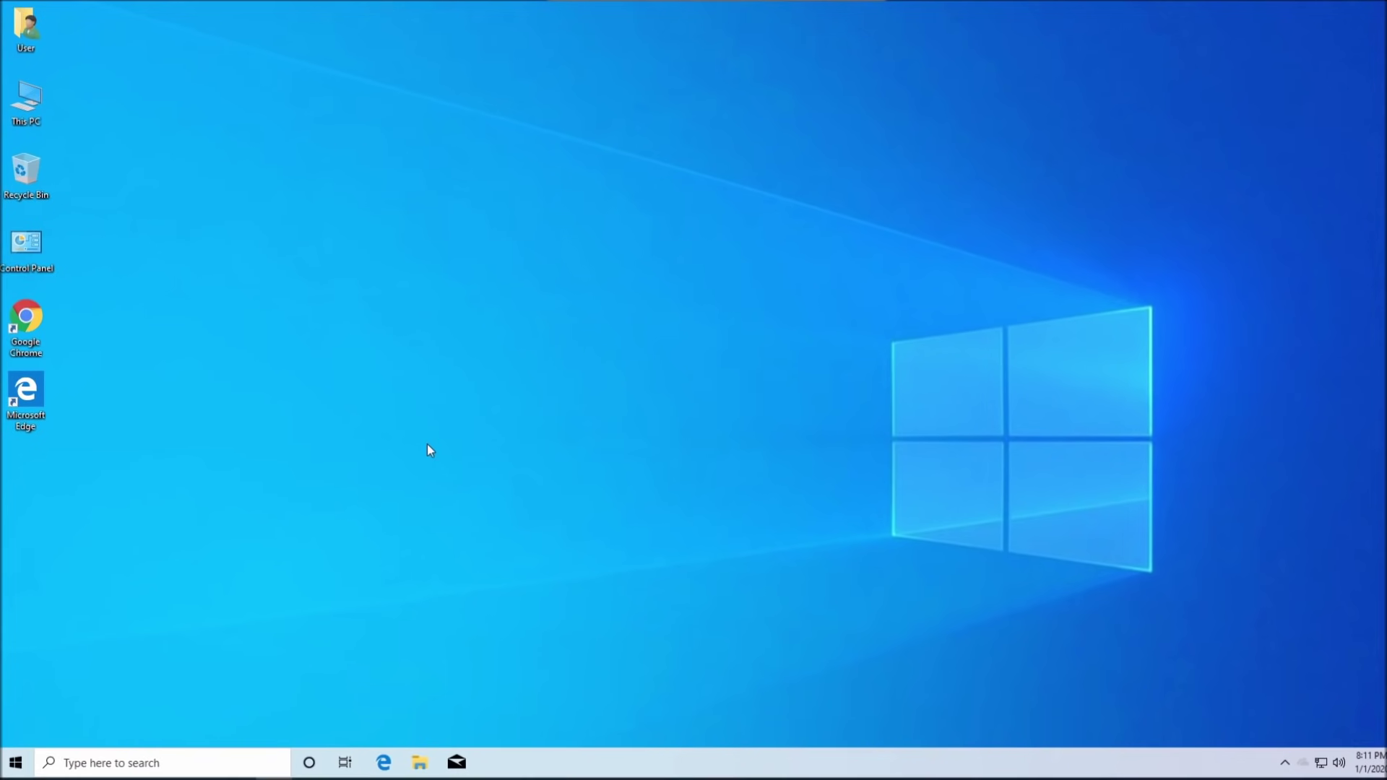
Launch Chrome from its desktop icon and select Google Chrome as the default web browser
{"action": "double_click", "coordinate": [26, 318]}
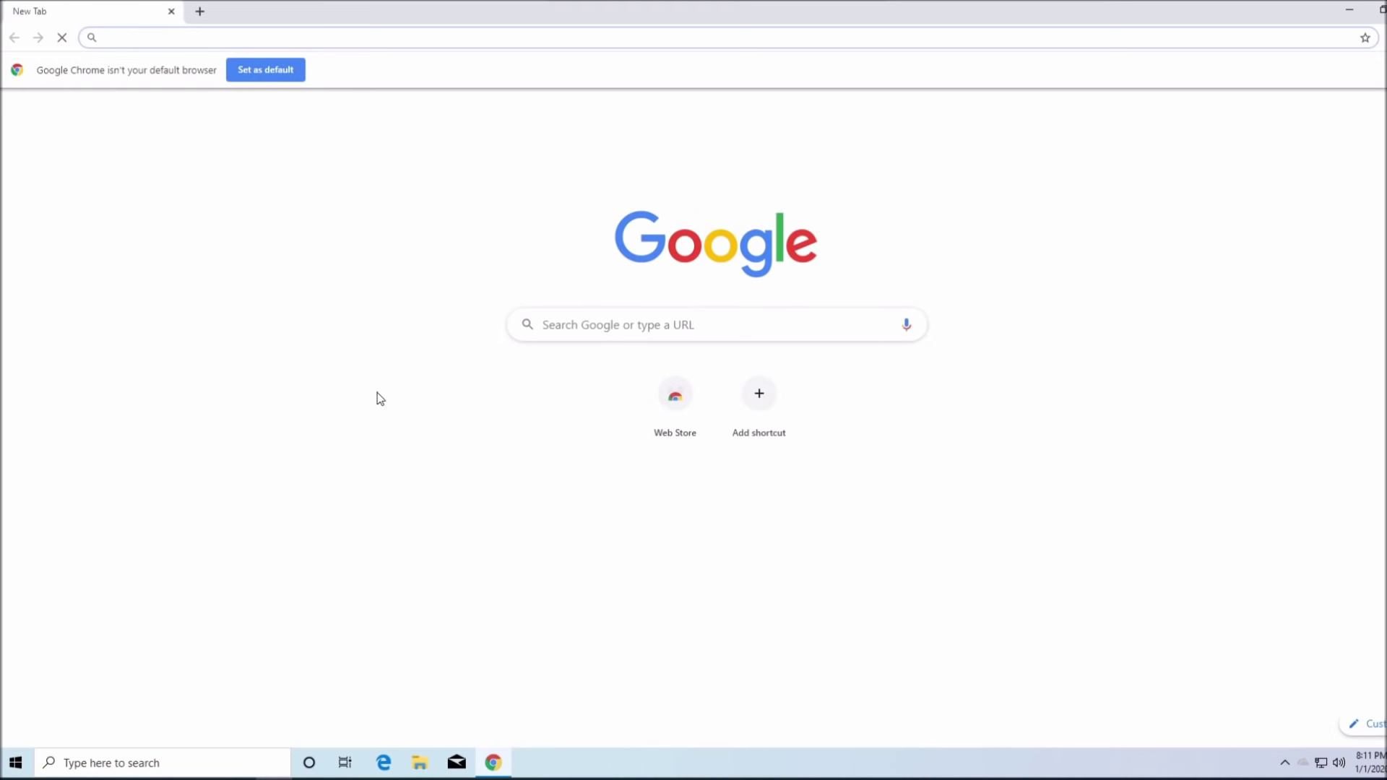
{"action": "left_click", "coordinate": [276, 70]}
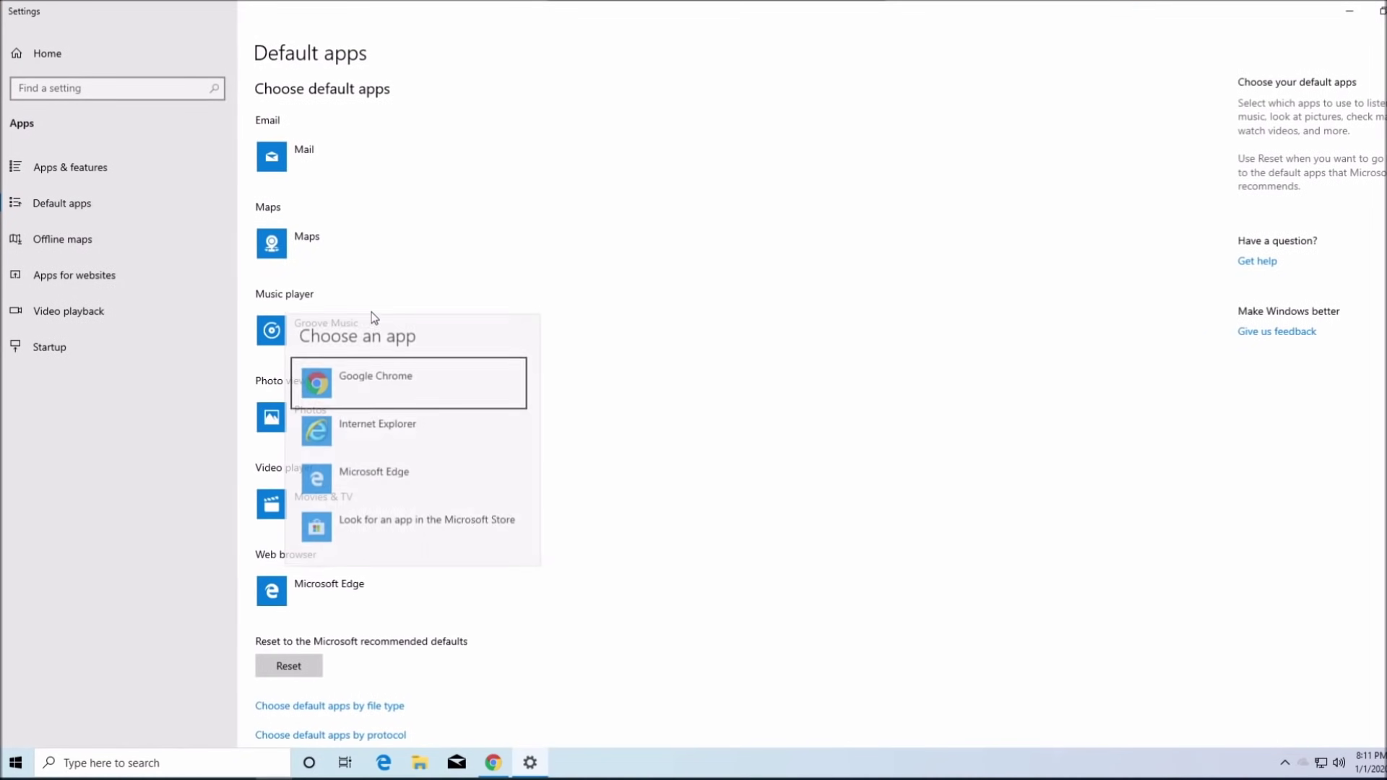
{"action": "left_click", "coordinate": [370, 391]}
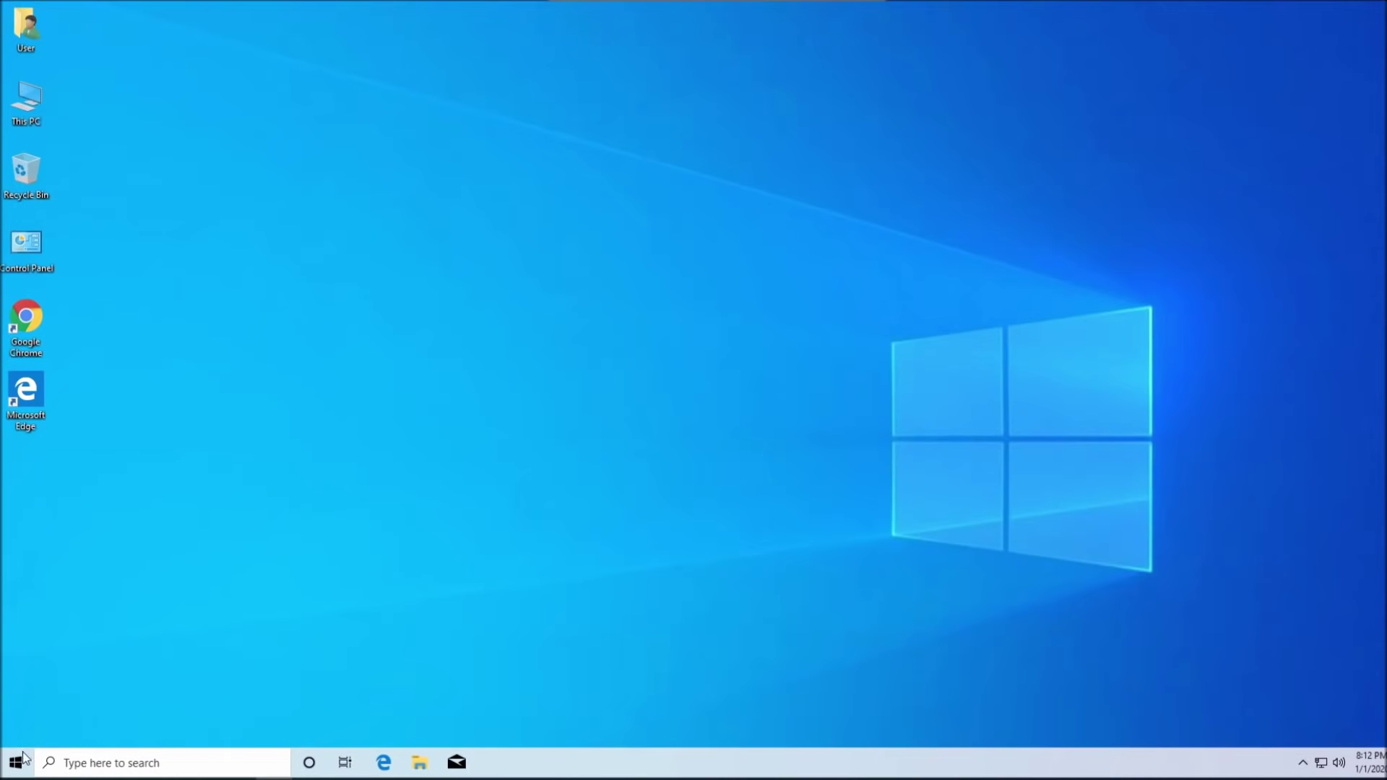
Find Default apps through a 'default' Start search and set the Web browser entry to Microsoft Edge
{"action": "left_click", "coordinate": [16, 763]}
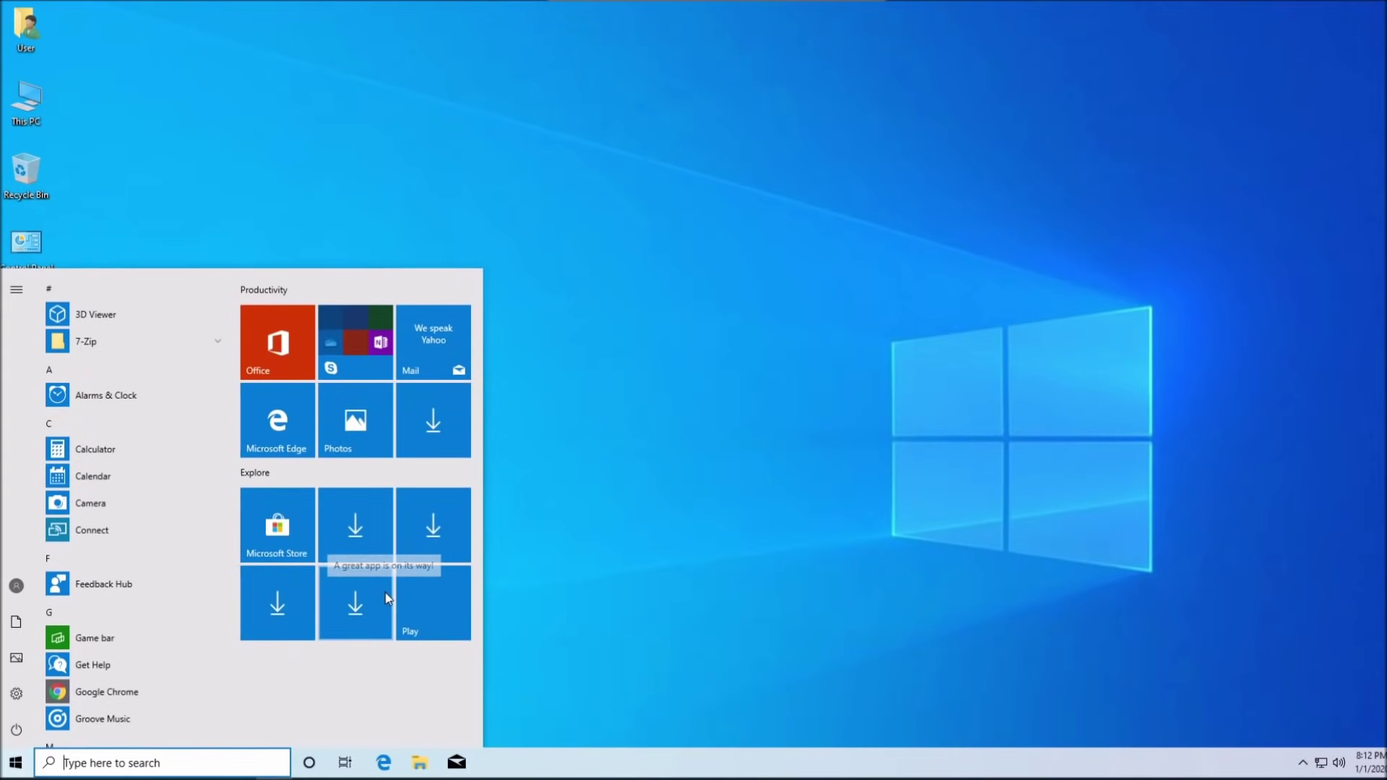
{"action": "type", "text": "default"}
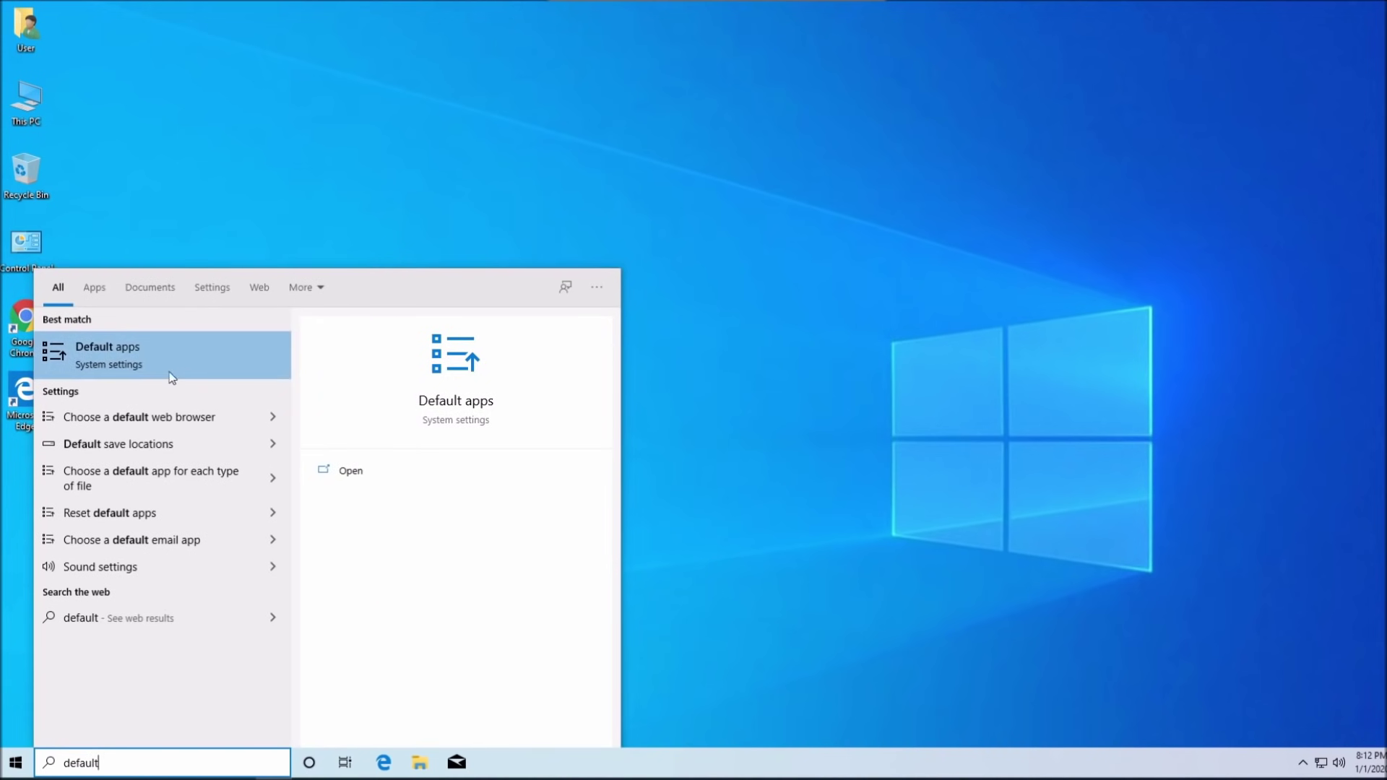
{"action": "left_click", "coordinate": [113, 354]}
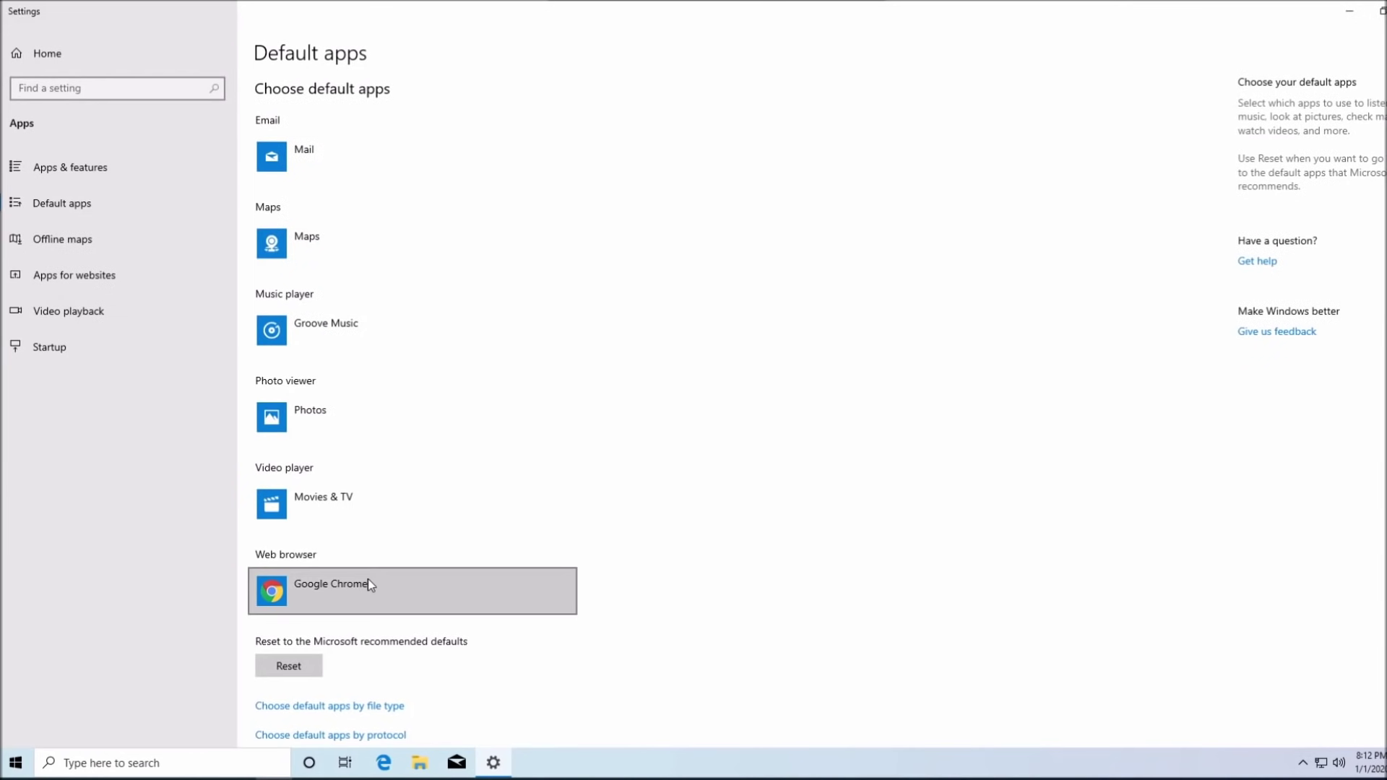
{"action": "left_click", "coordinate": [322, 588]}
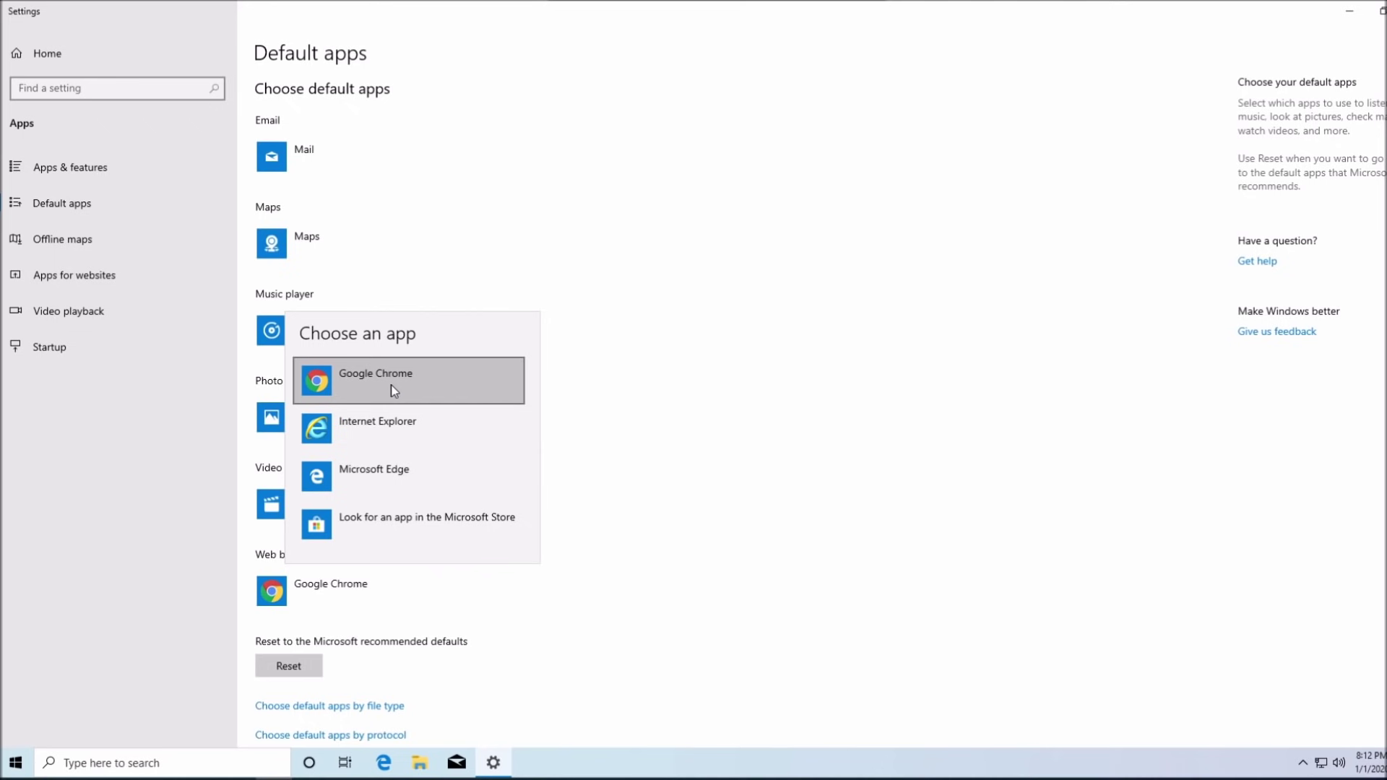
{"action": "left_click", "coordinate": [409, 479]}
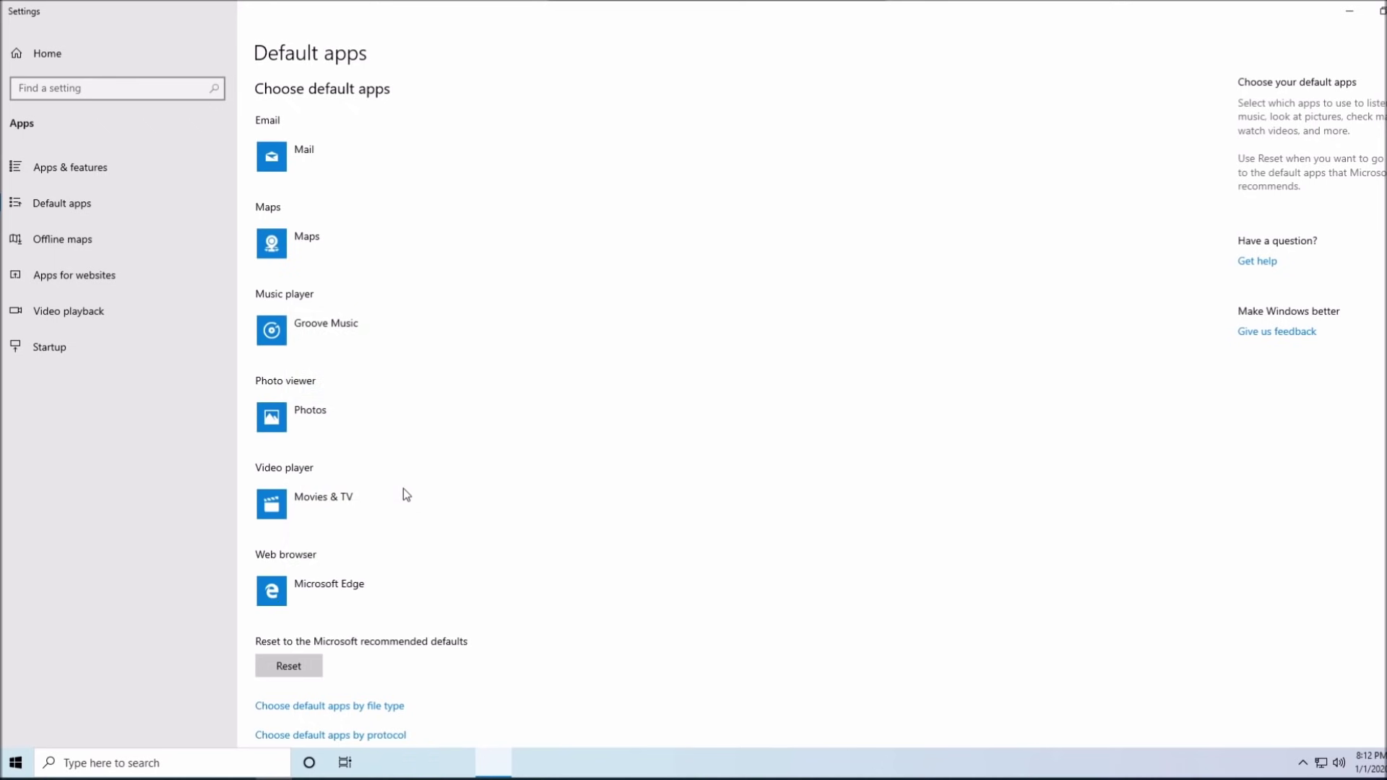
{"action": "key", "text": "alt+F4"}
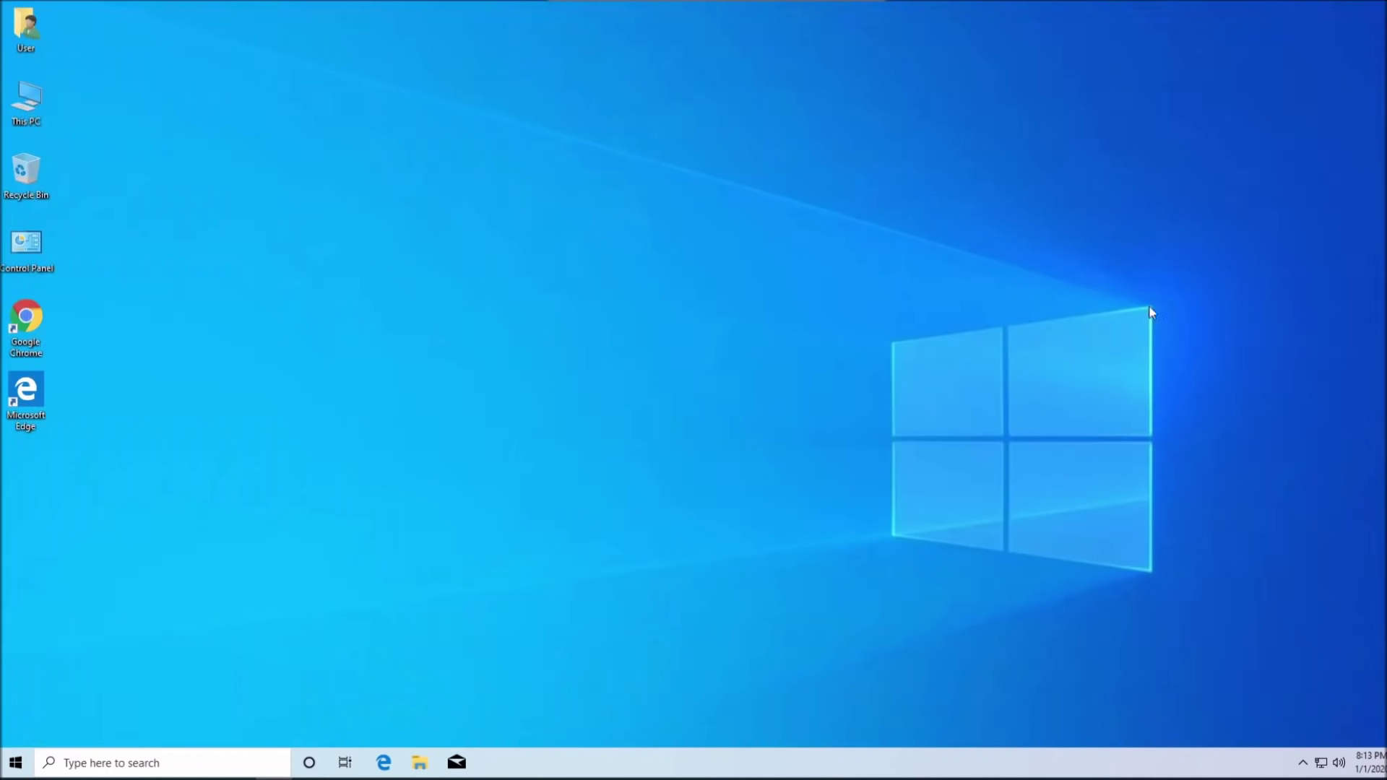